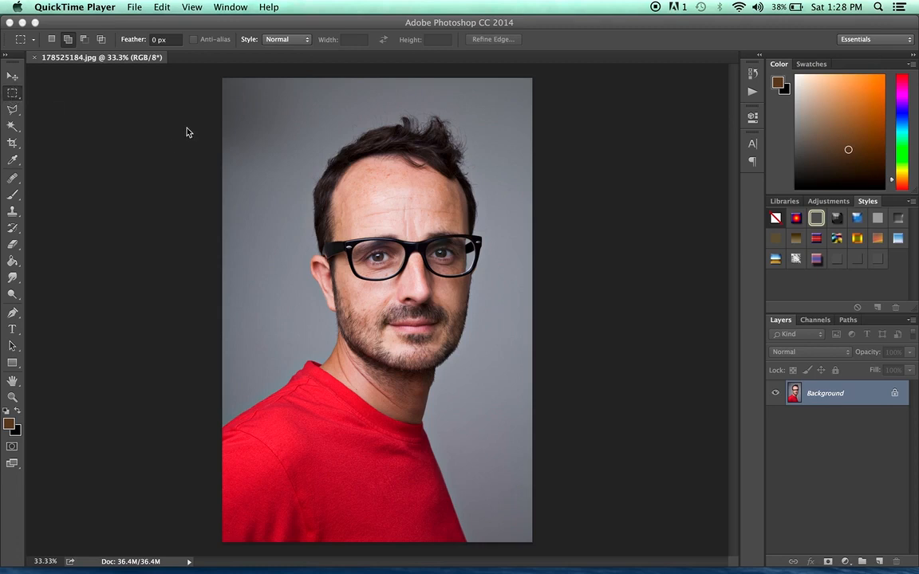
- Pick the Rectangular Marquee tool in New Selection mode and draw a rectangle around the head from hair to chin
click(14, 91)
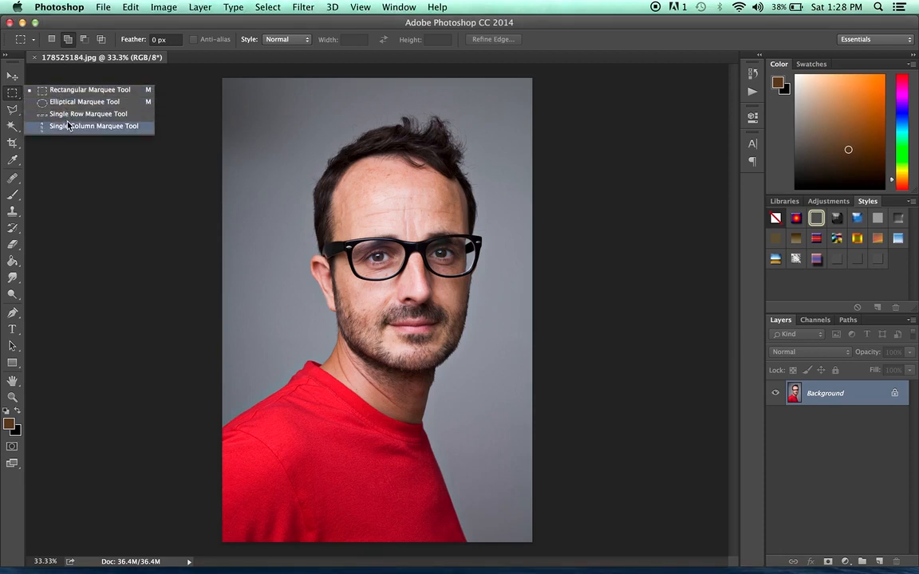
click(97, 91)
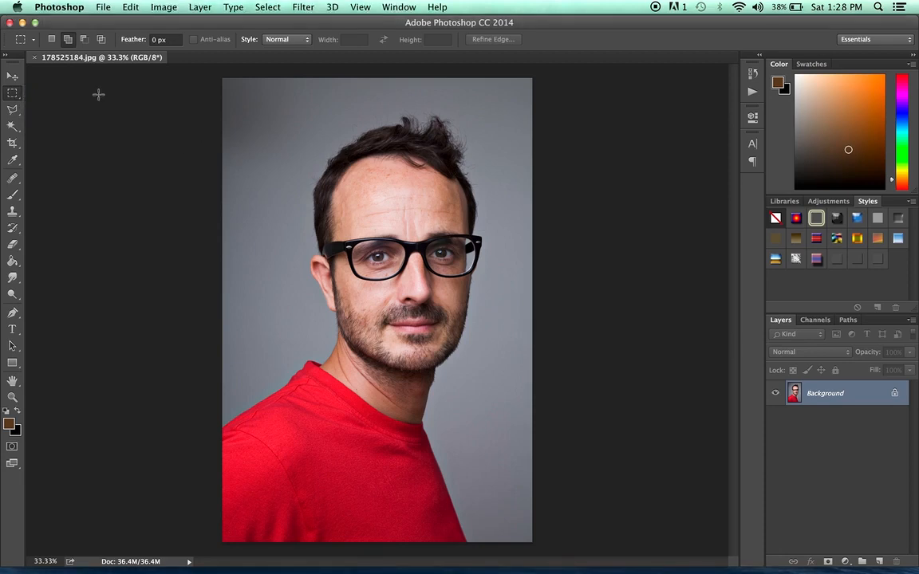
click(15, 94)
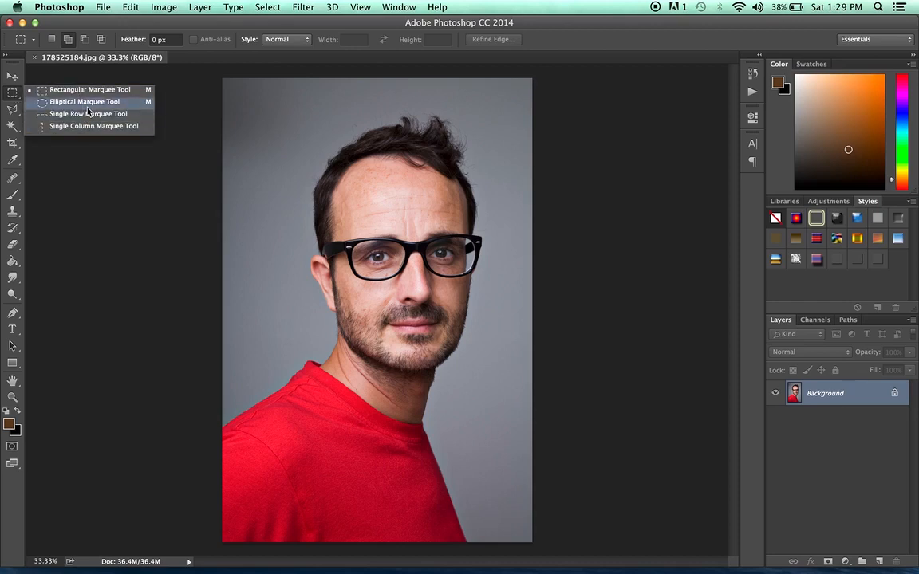
click(10, 99)
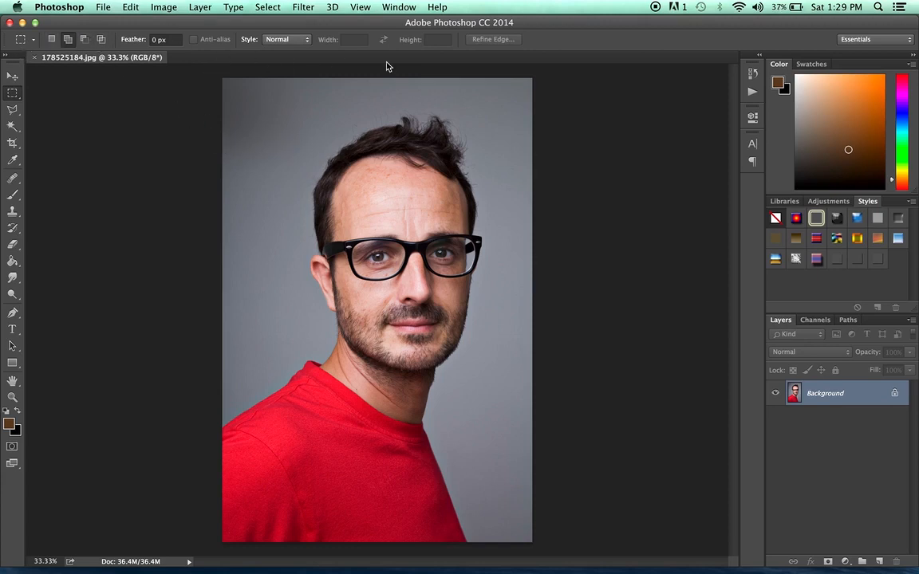
click(52, 41)
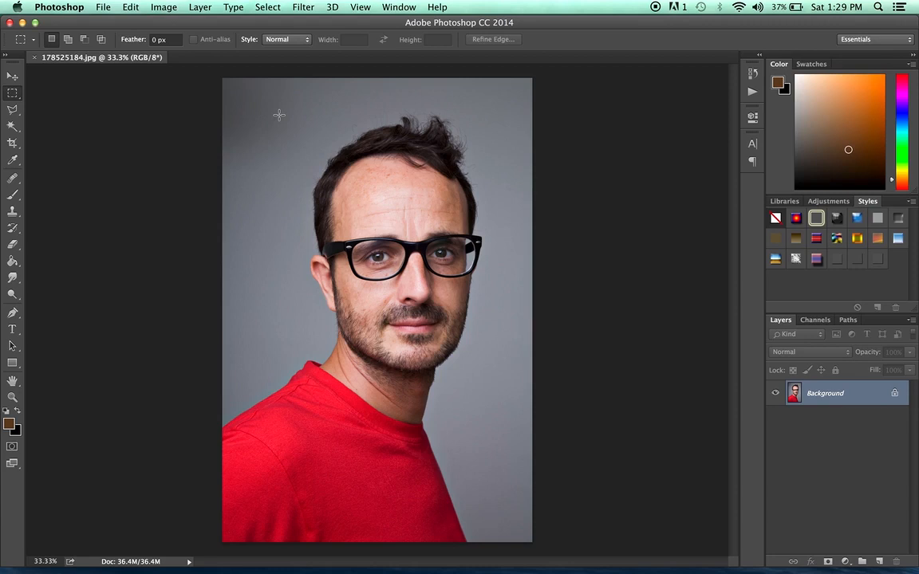
drag(248, 104, 481, 317)
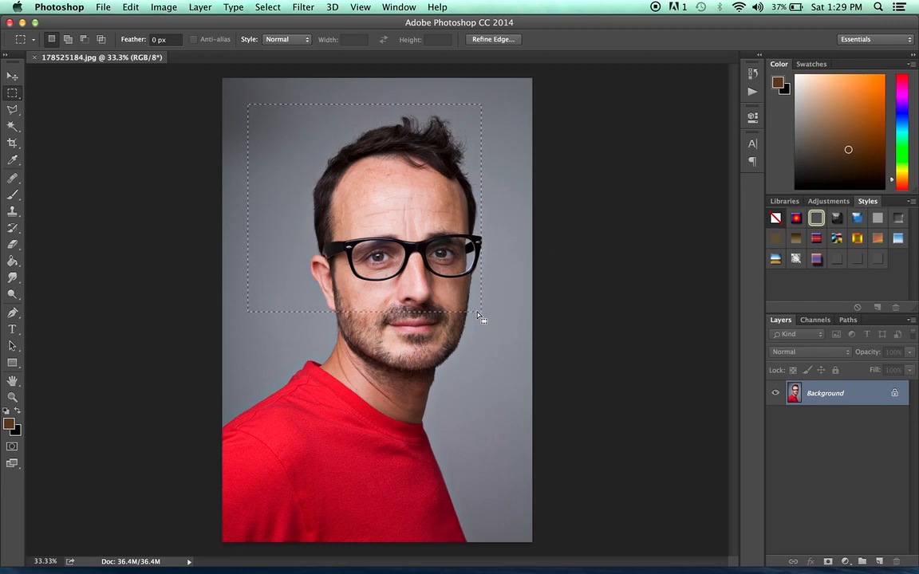
- Copy the head selection, paste it into a new clipboard-sized document, and close that document without saving
click(133, 7)
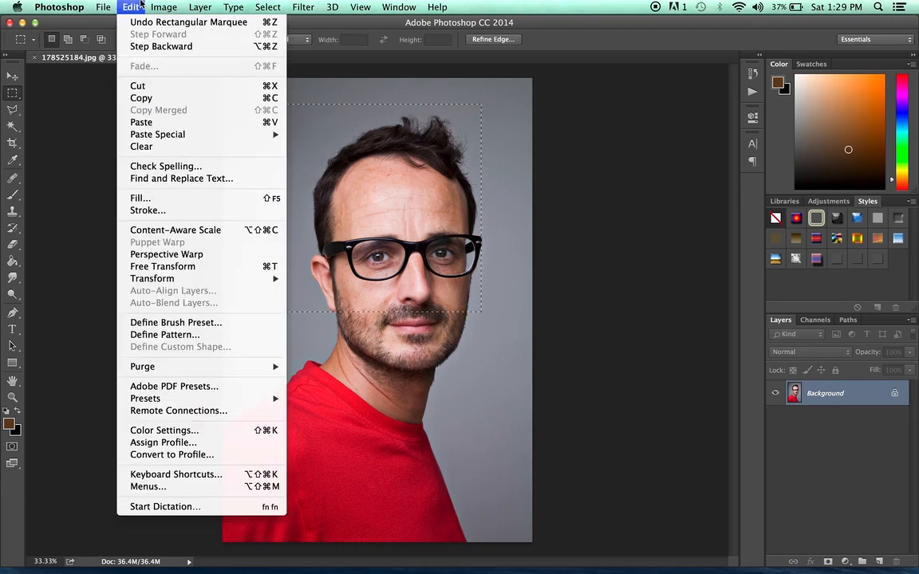
click(165, 98)
click(104, 6)
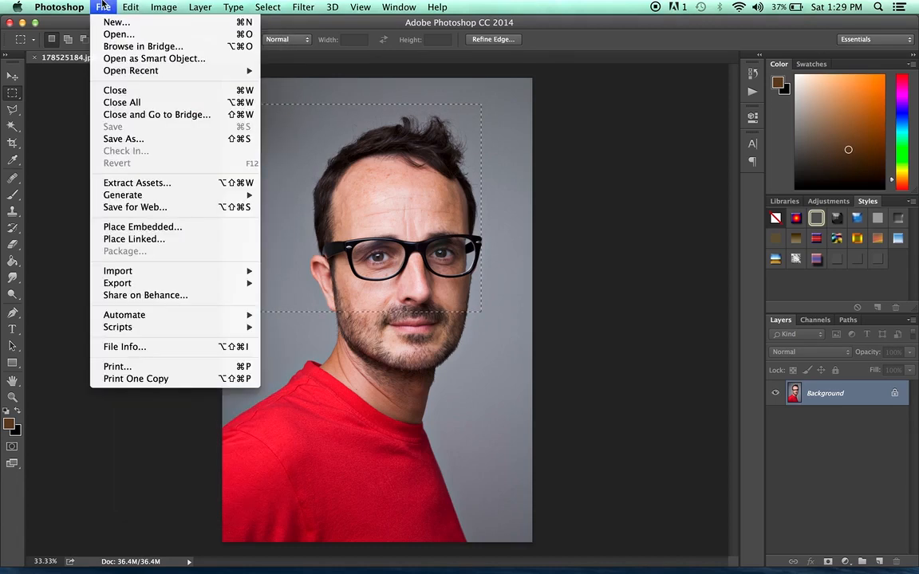
click(110, 24)
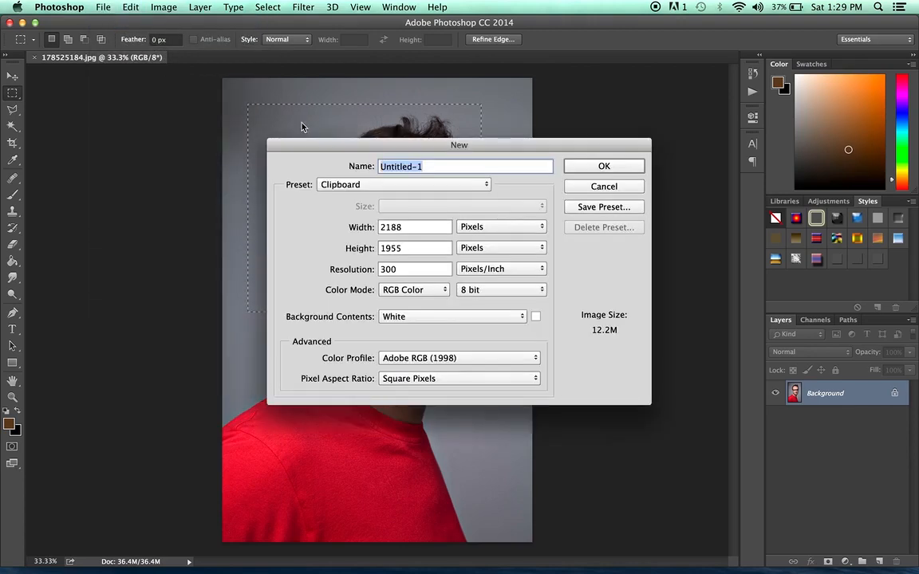
click(621, 167)
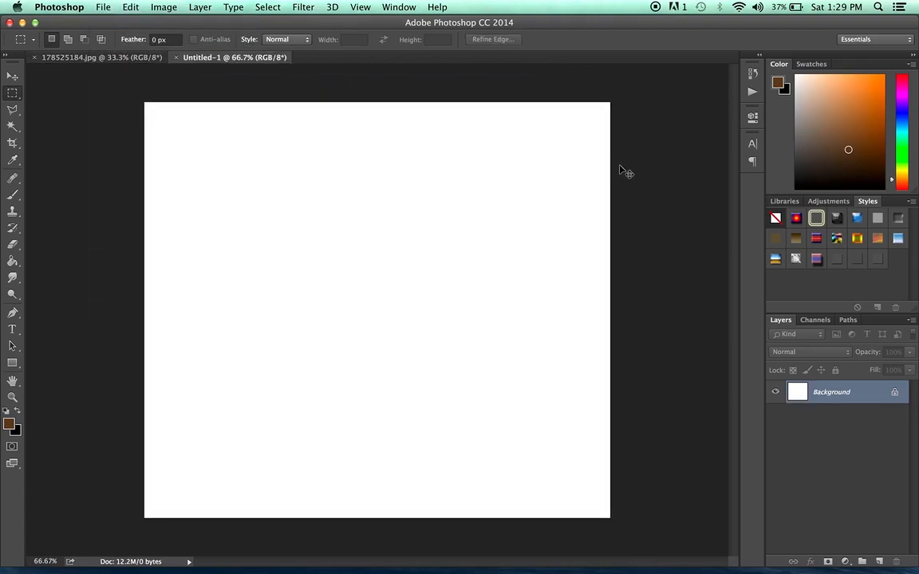
key(super+v)
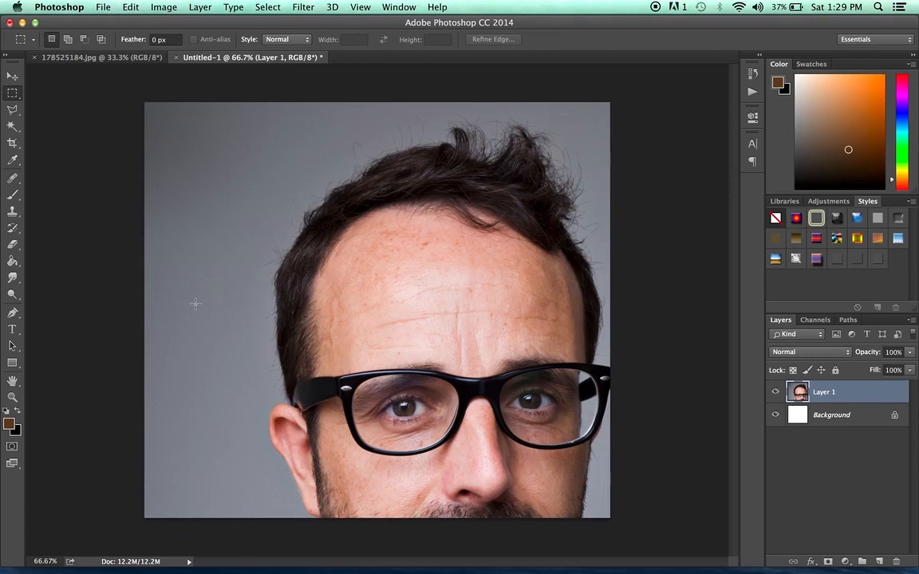
click(175, 58)
click(414, 209)
- Draw a new rectangular selection over the upper-left background and hair
drag(247, 104, 480, 311)
click(500, 147)
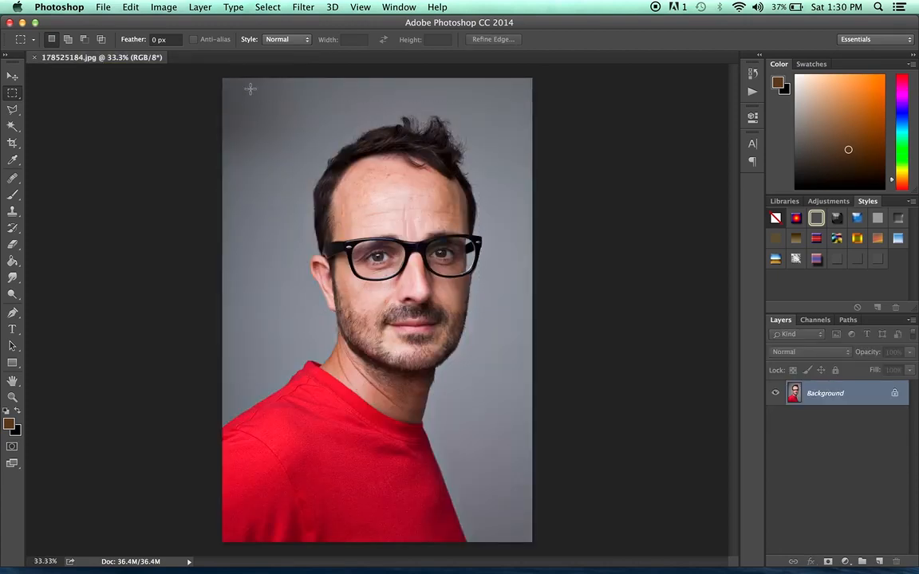
drag(245, 99, 378, 228)
drag(400, 101, 521, 241)
drag(257, 102, 394, 213)
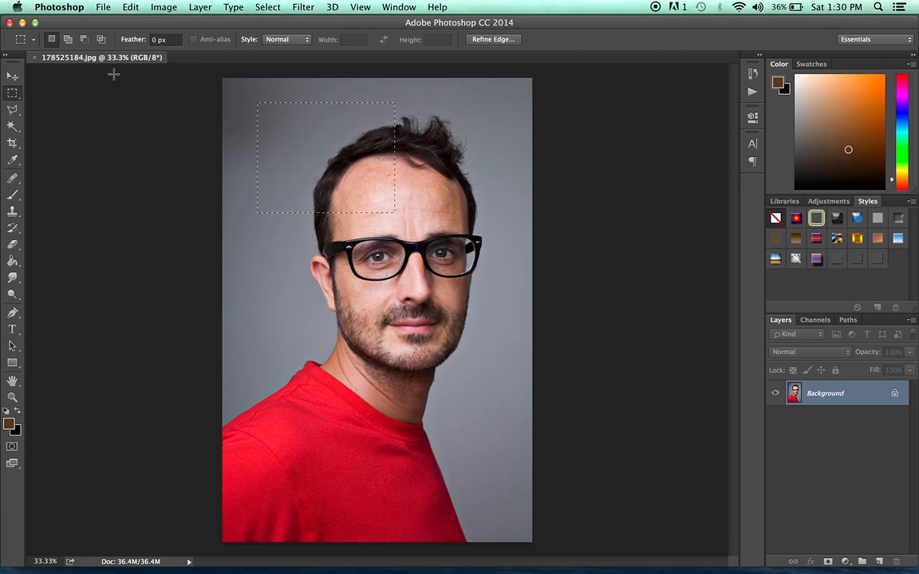
- Switch to Add to Selection mode and add three more rectangles covering the right hair, left face and right face
click(71, 42)
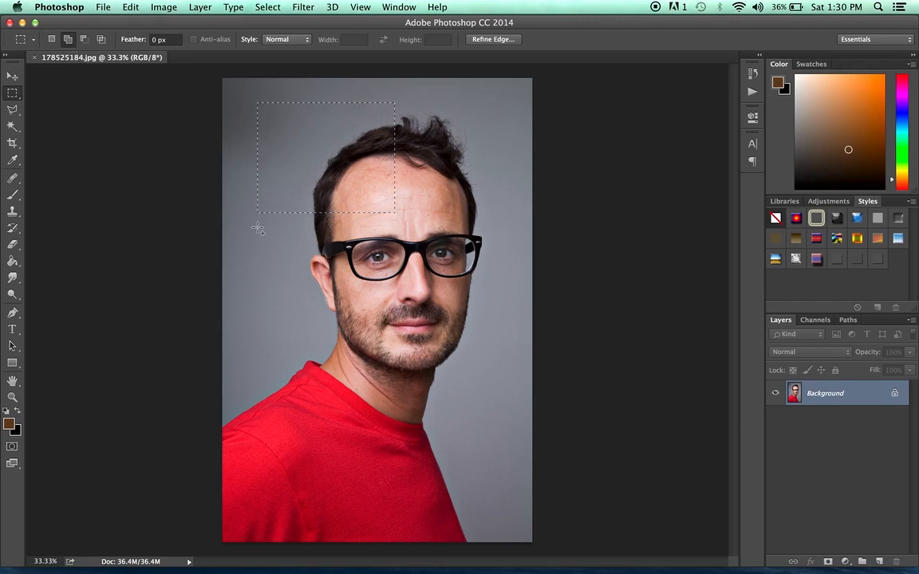
drag(258, 229, 394, 363)
drag(408, 102, 502, 221)
drag(415, 248, 518, 359)
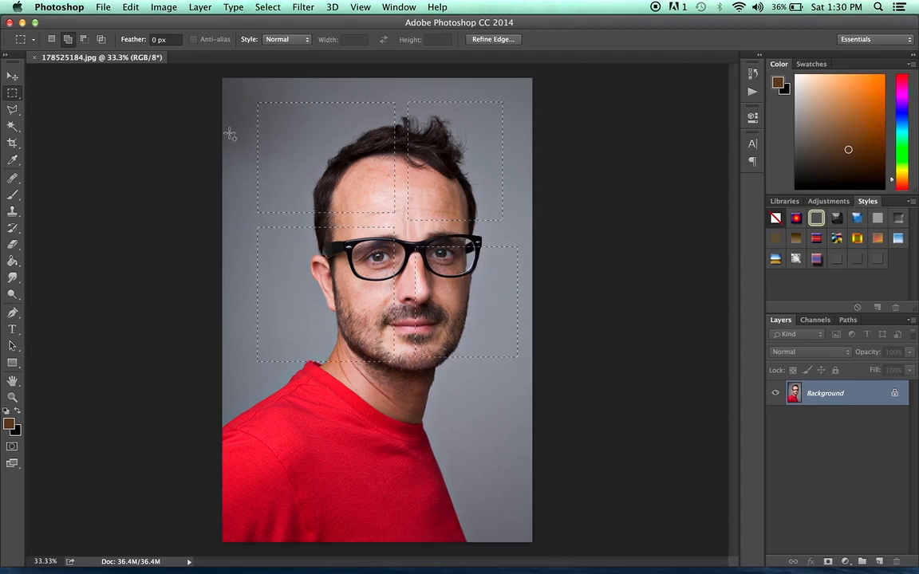
- Copy the combined selection, paste it into a new clipboard-sized document, and close it without saving
click(128, 6)
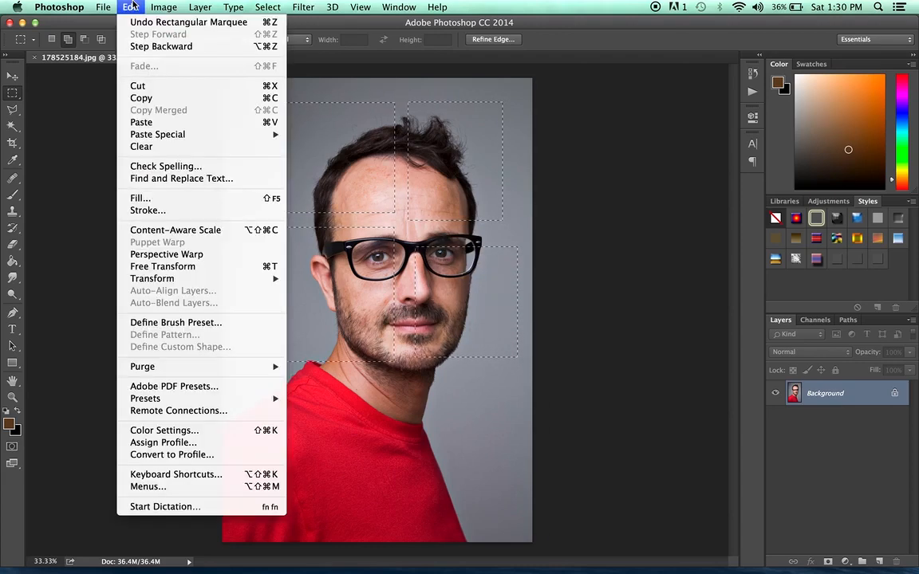
click(155, 100)
click(103, 7)
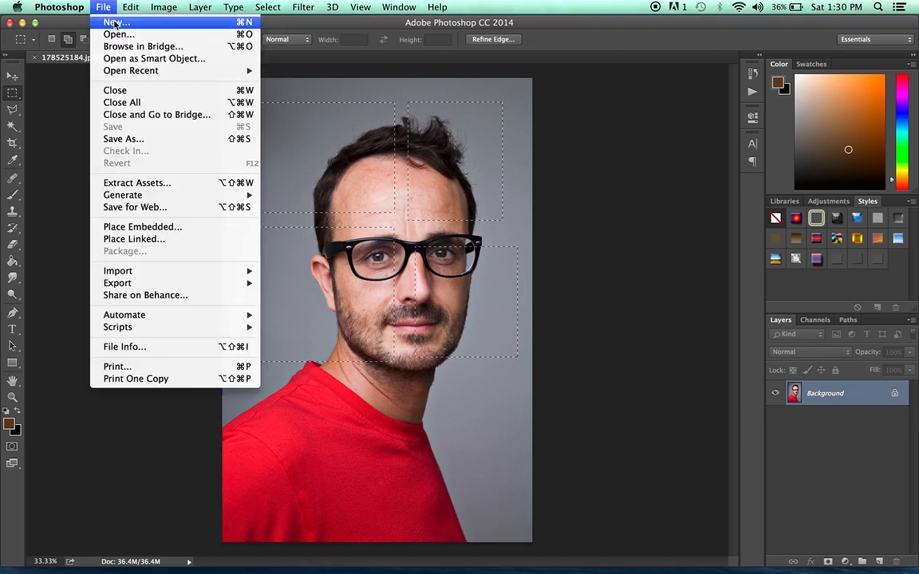
click(112, 24)
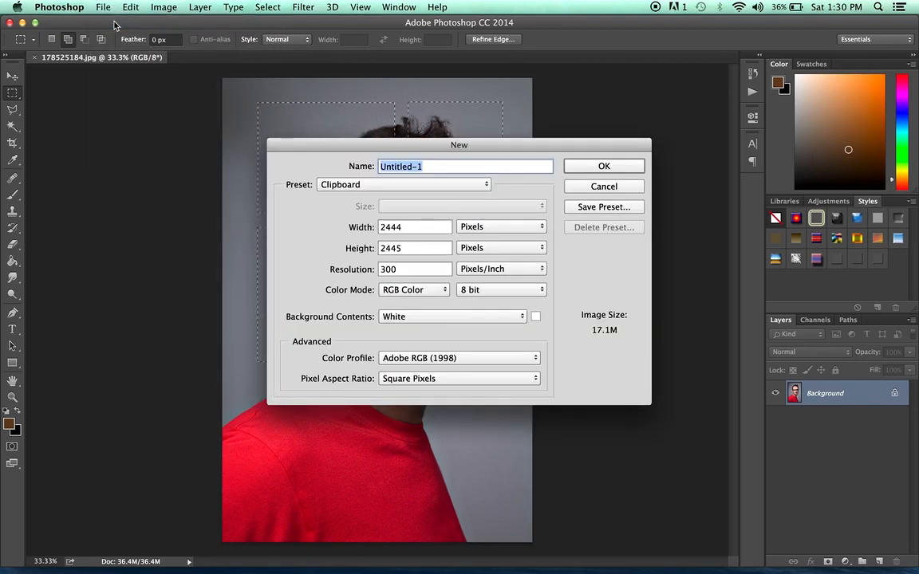
key(Return)
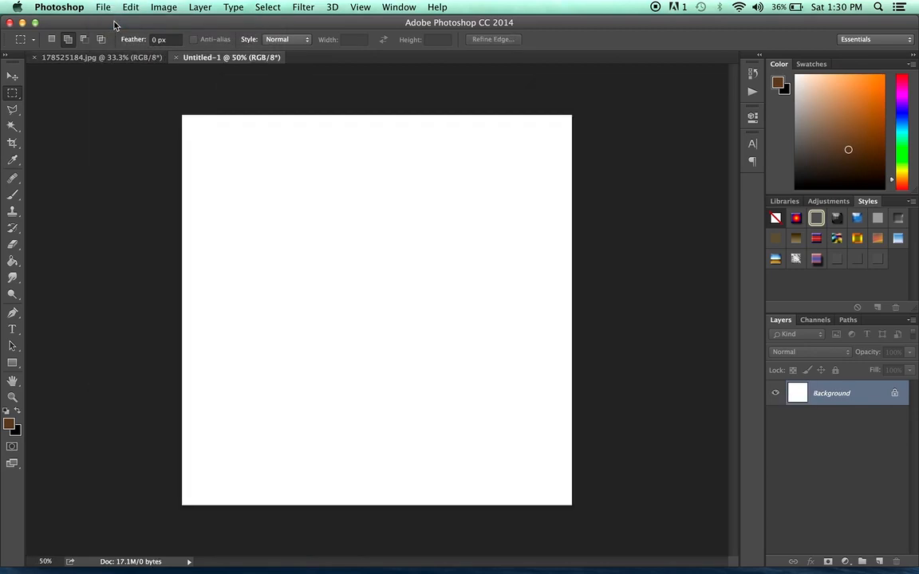
key(super+v)
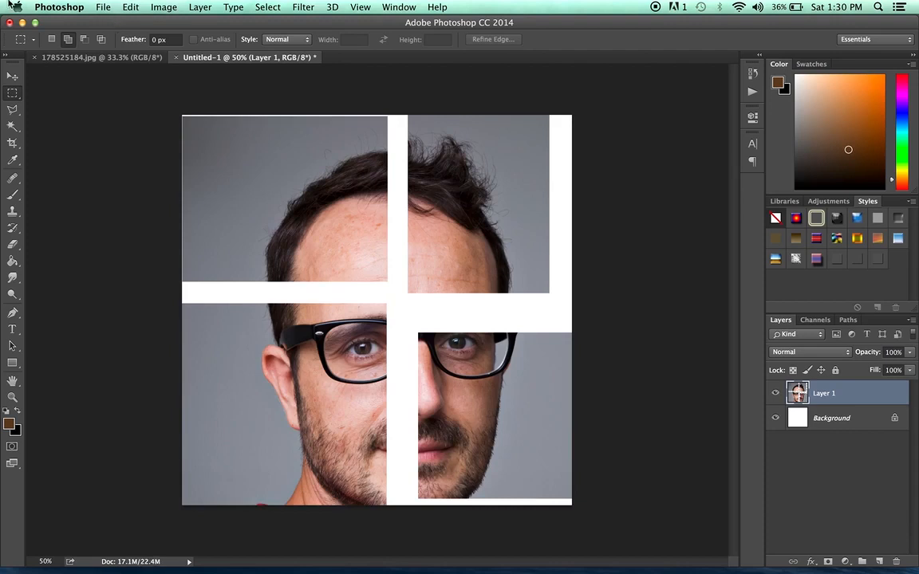
click(177, 57)
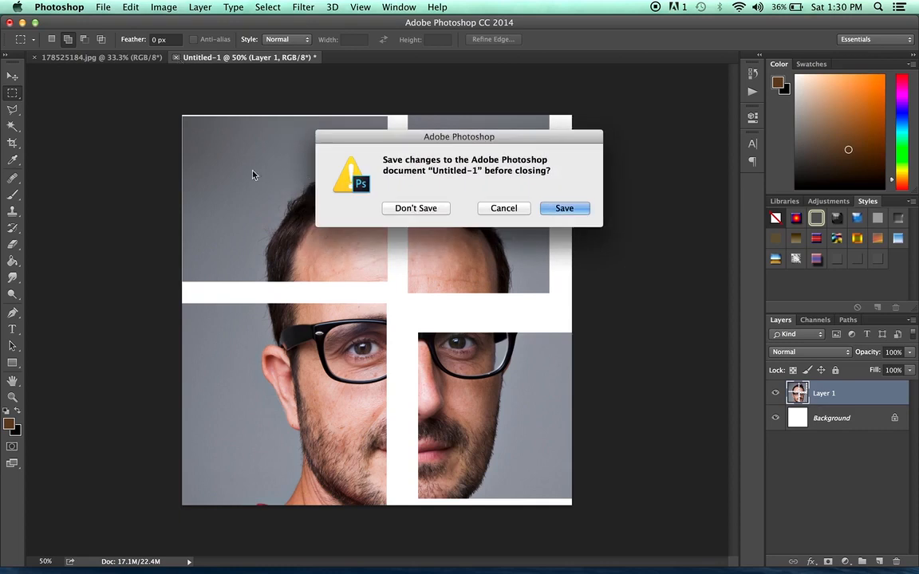
click(415, 209)
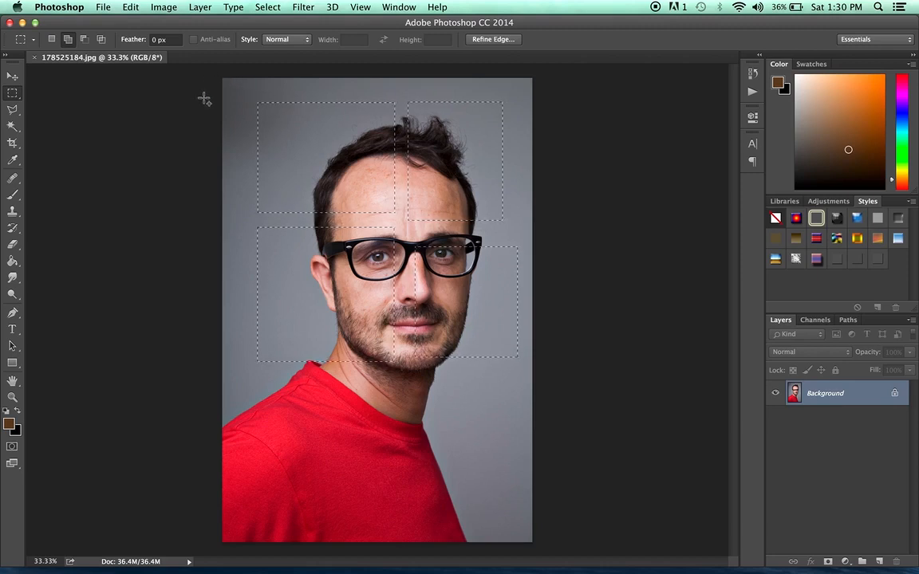
- Switch to Subtract from Selection mode and cut four rectangles out of the combined selection
click(84, 39)
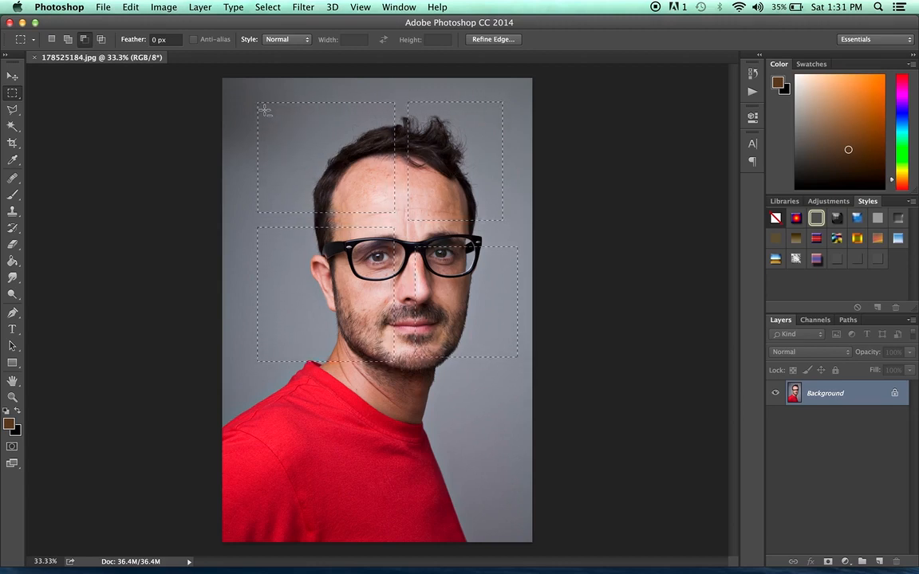
drag(316, 140, 390, 206)
drag(279, 247, 393, 303)
drag(517, 93, 448, 205)
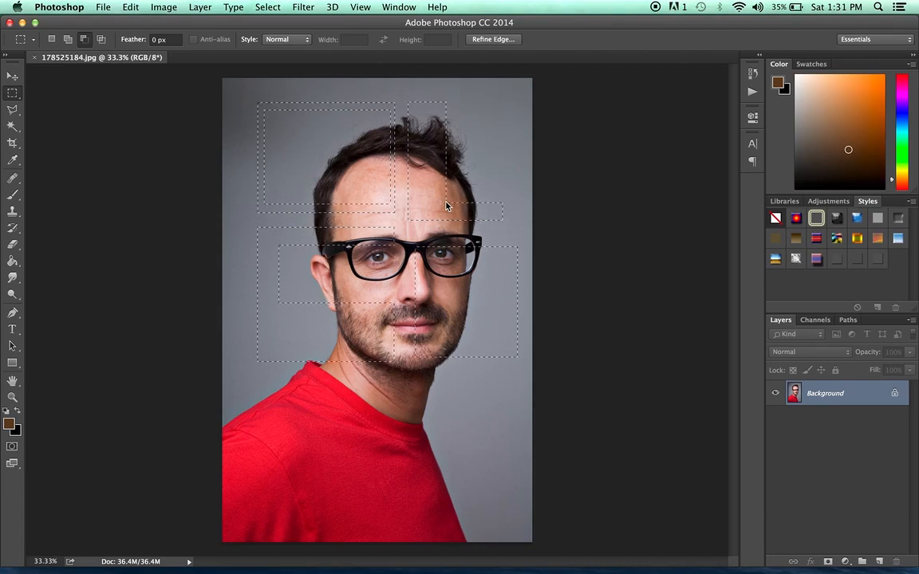
drag(465, 413, 498, 275)
- Copy the reduced selection, paste it into a new clipboard-sized document, and close it without saving
click(130, 7)
click(135, 91)
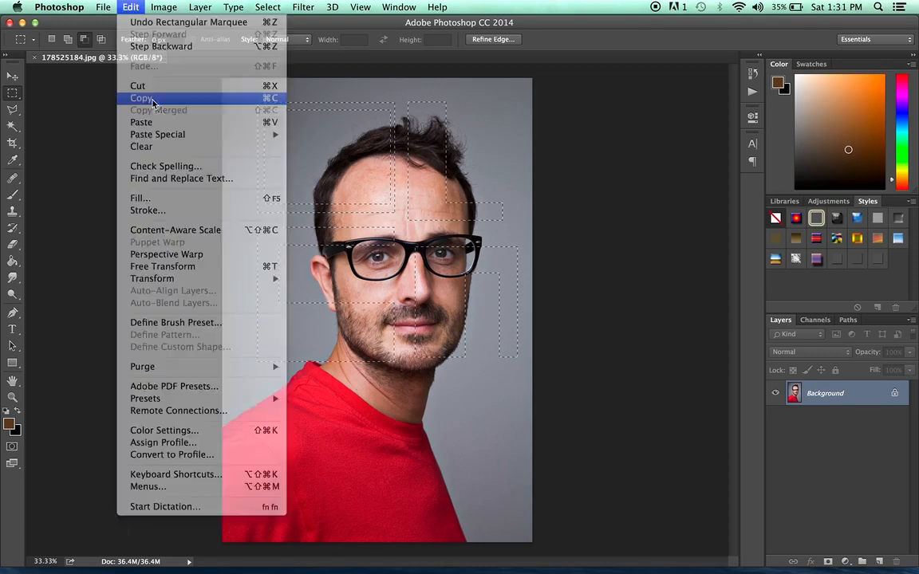
click(103, 6)
click(113, 21)
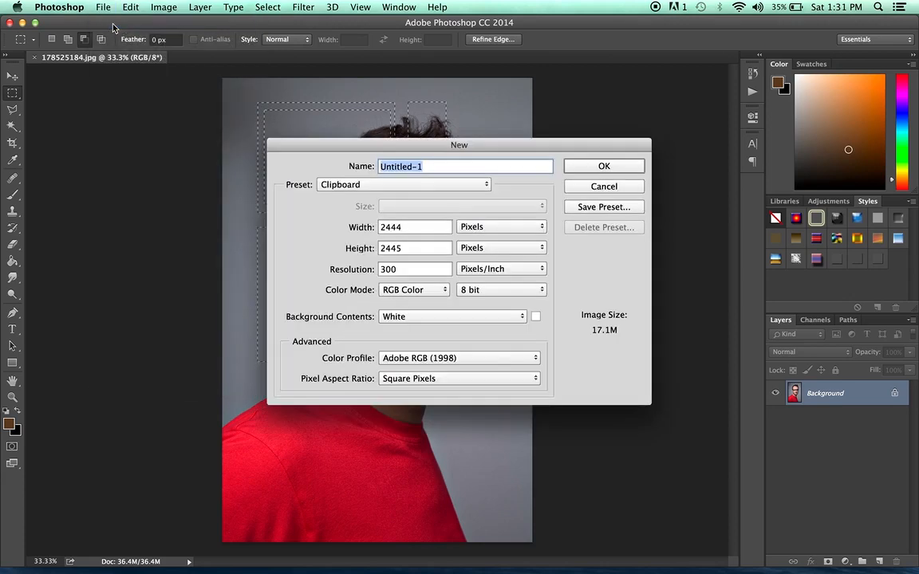
click(624, 167)
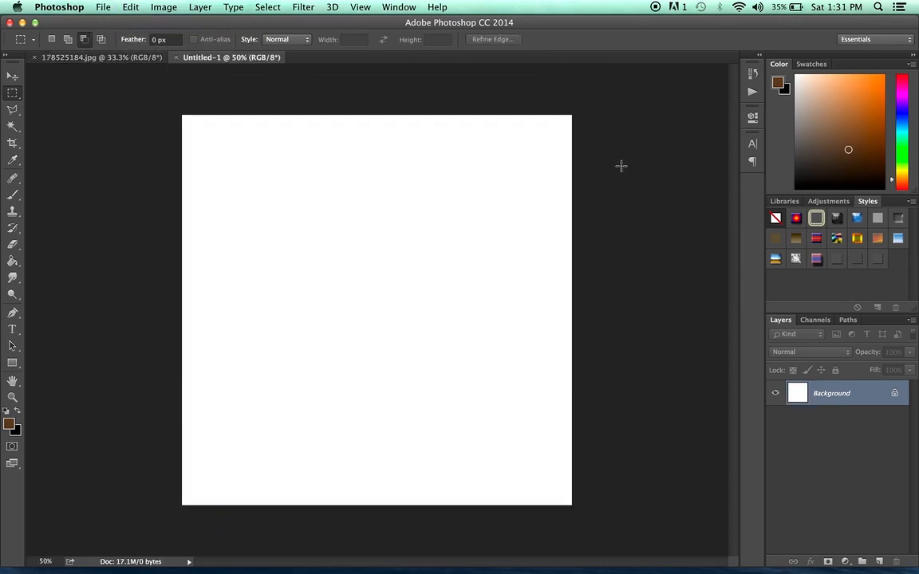
key(super+v)
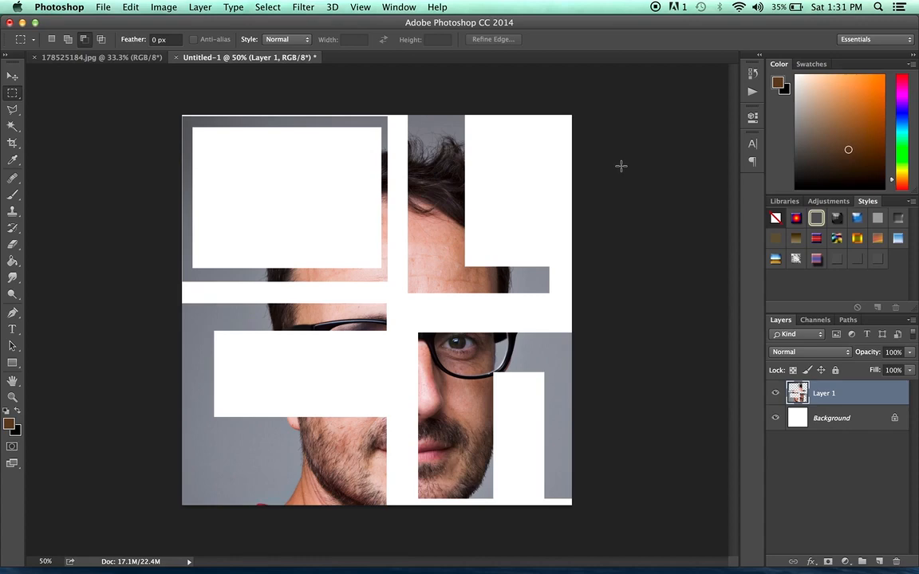
click(175, 57)
click(396, 207)
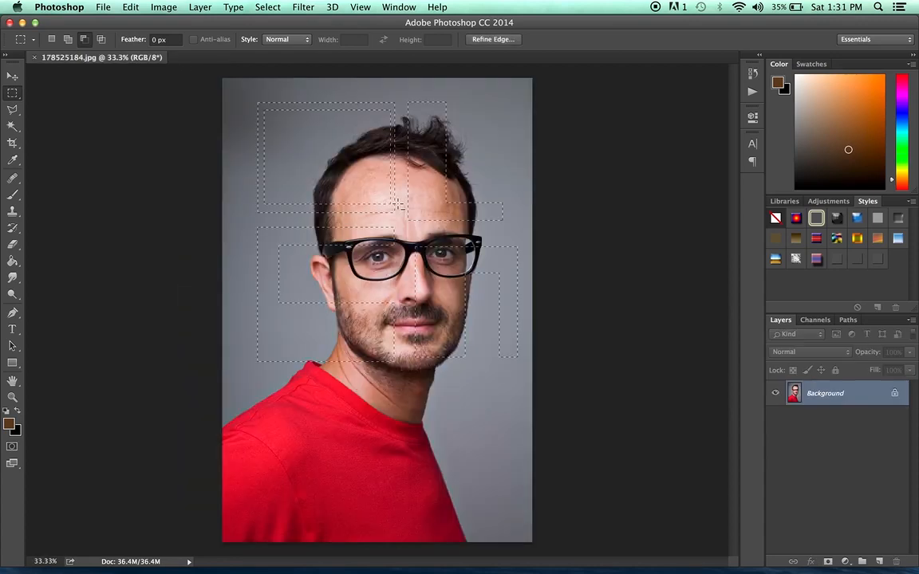
- Switch back to New Selection mode, deselect, and draw a rectangle around the head and shoulders
click(52, 39)
click(243, 92)
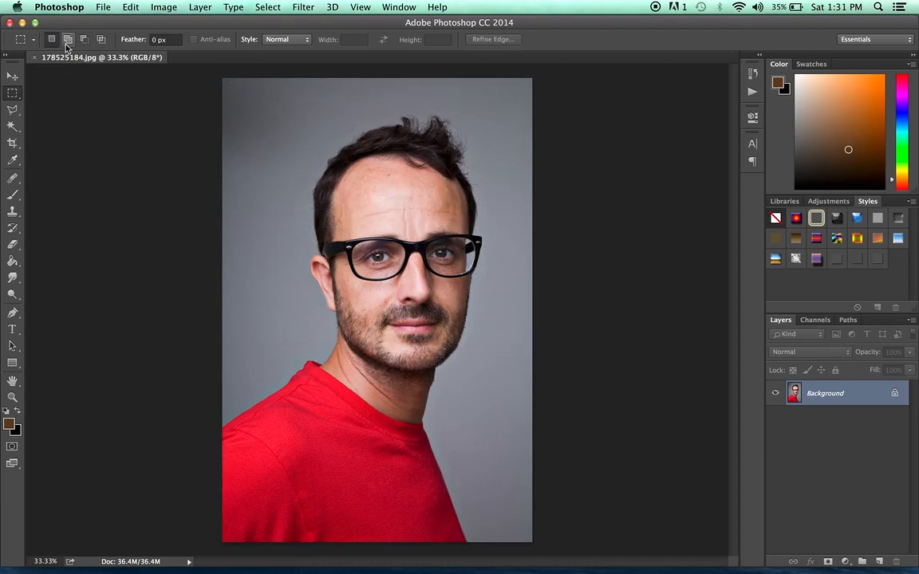
drag(256, 108, 496, 352)
- Switch to Intersect with Selection mode and intersect rectangles down to a small patch of forehead above the right lens
click(101, 42)
drag(460, 429, 307, 200)
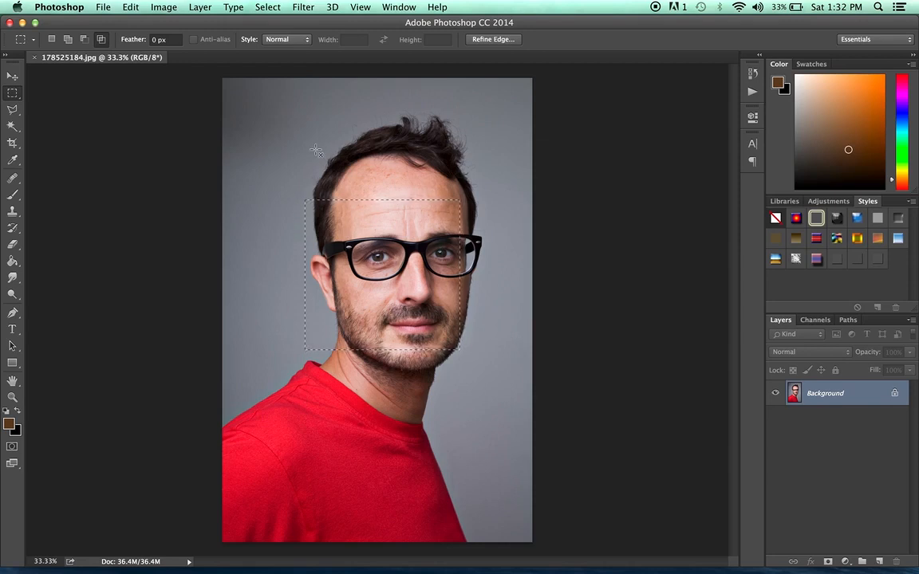
drag(316, 149, 450, 300)
drag(423, 173, 484, 231)
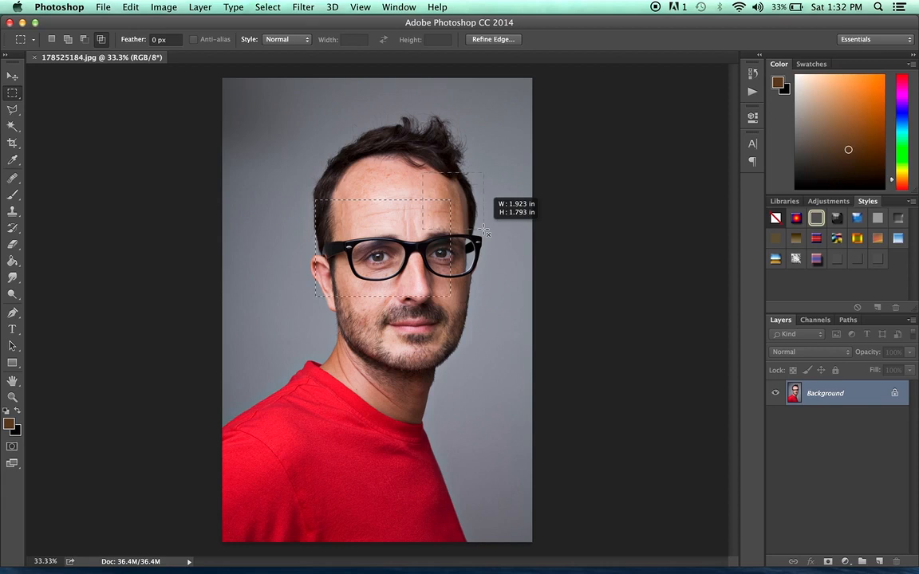
mouse_move(484, 230)
mouse_down()
mouse_move(403, 205)
mouse_move(447, 206)
mouse_move(440, 214)
mouse_move(475, 217)
mouse_move(473, 234)
mouse_up()
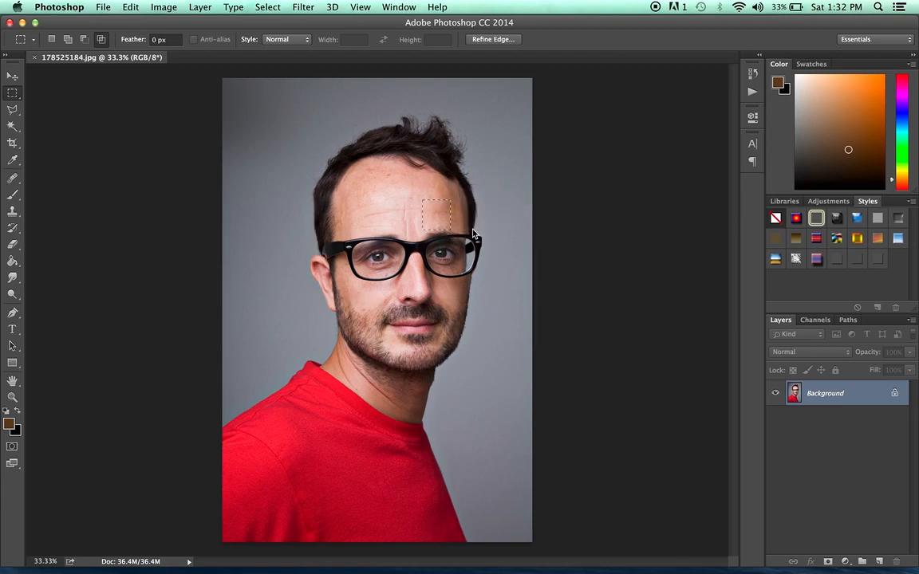
- Copy the forehead patch and paste it into a new clipboard-sized document
click(130, 7)
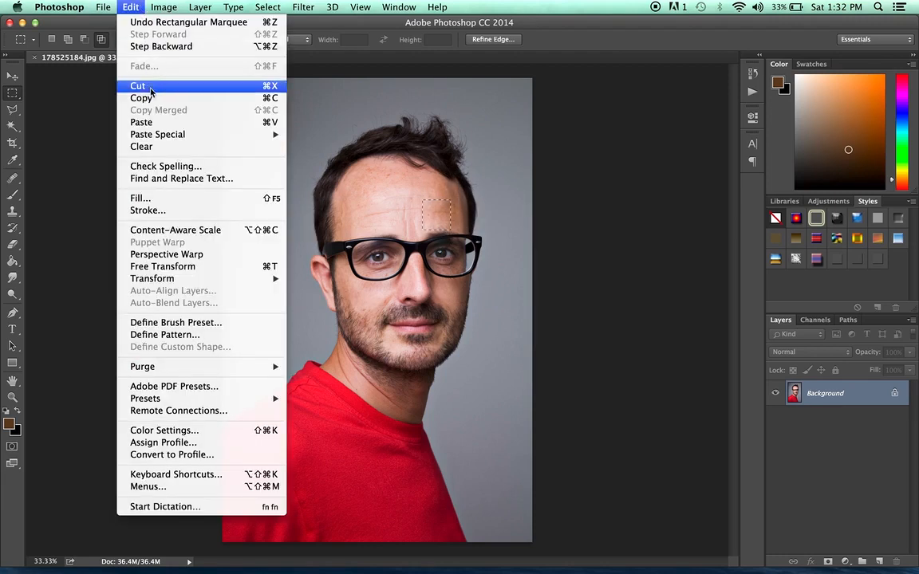
click(143, 98)
click(103, 7)
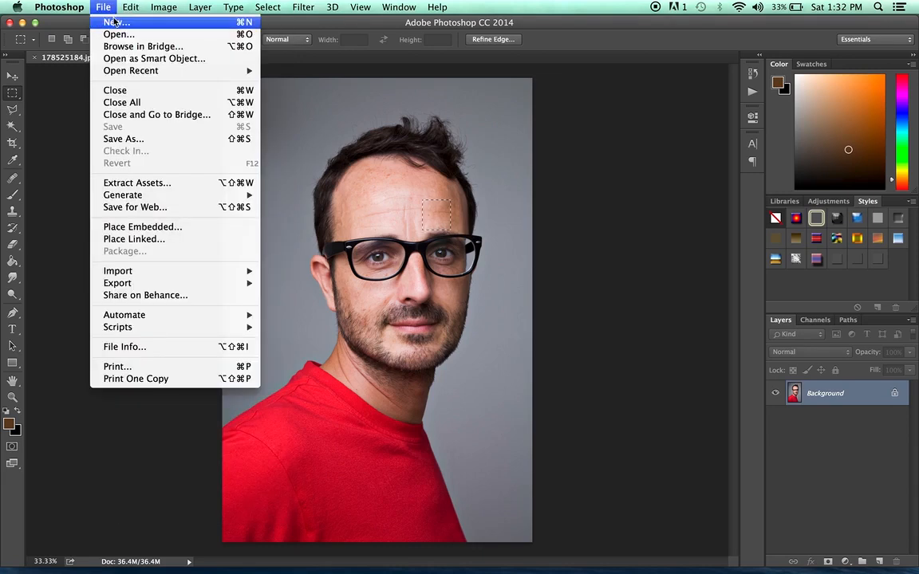
click(114, 22)
key(Return)
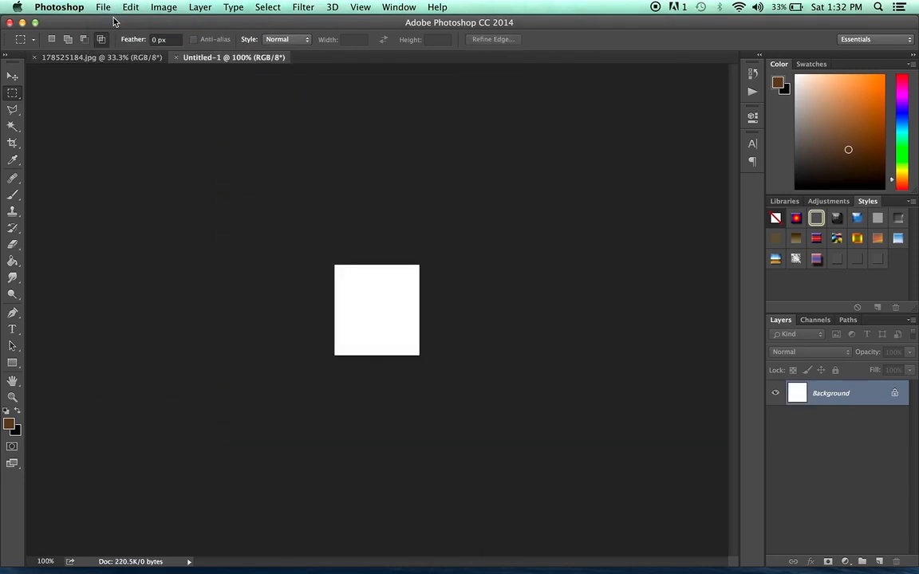
key(cmd+v)
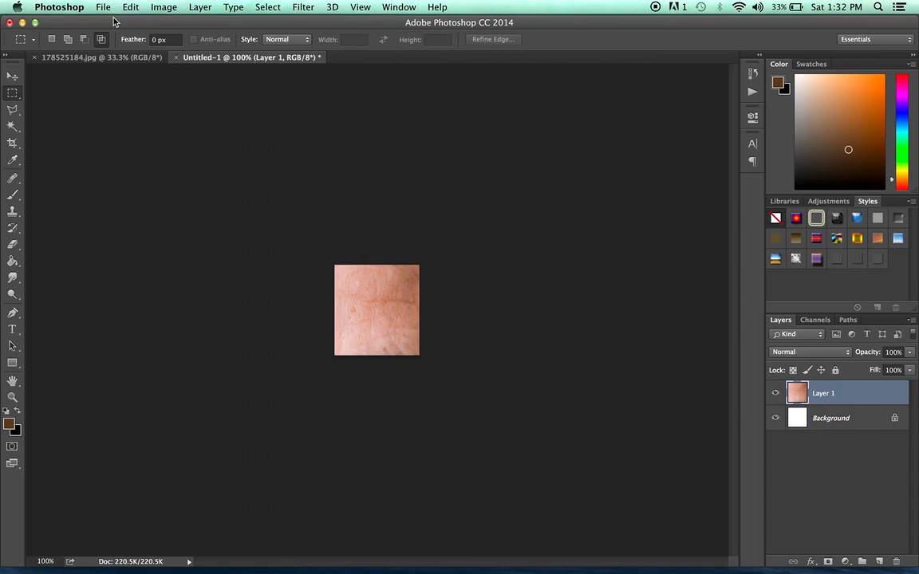
- Close the forehead-patch document without saving it
click(175, 58)
click(410, 209)
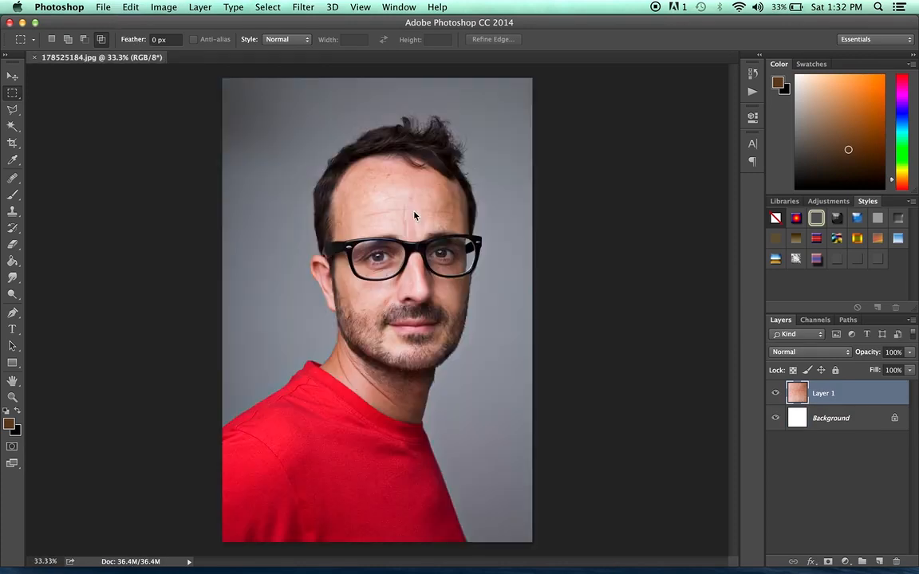
- Switch to New Selection mode, deselect, and draw a rectangle around the head and upper torso
click(52, 39)
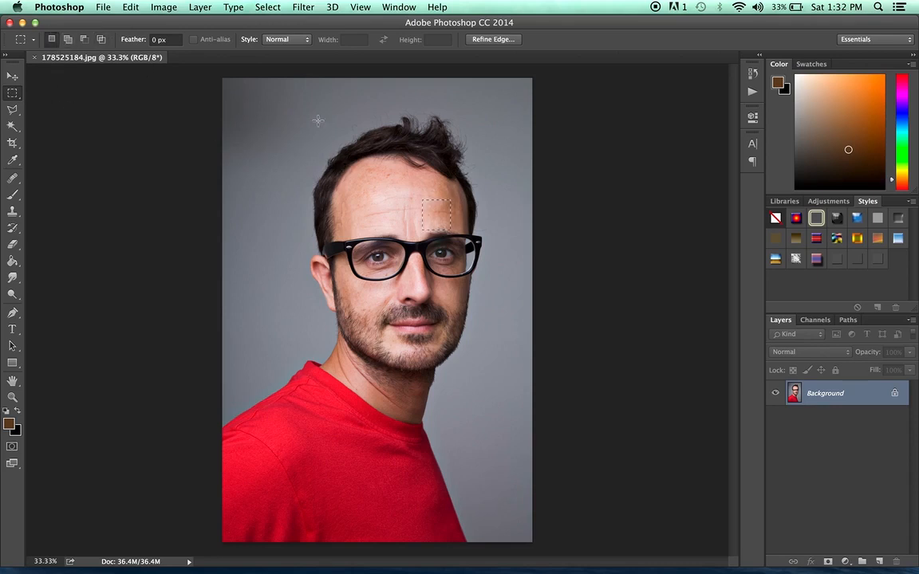
click(283, 113)
drag(259, 109, 524, 421)
- Set Feather to 40 px and draw a new rectangle from above the hair down to the mouth
click(156, 39)
text(40)
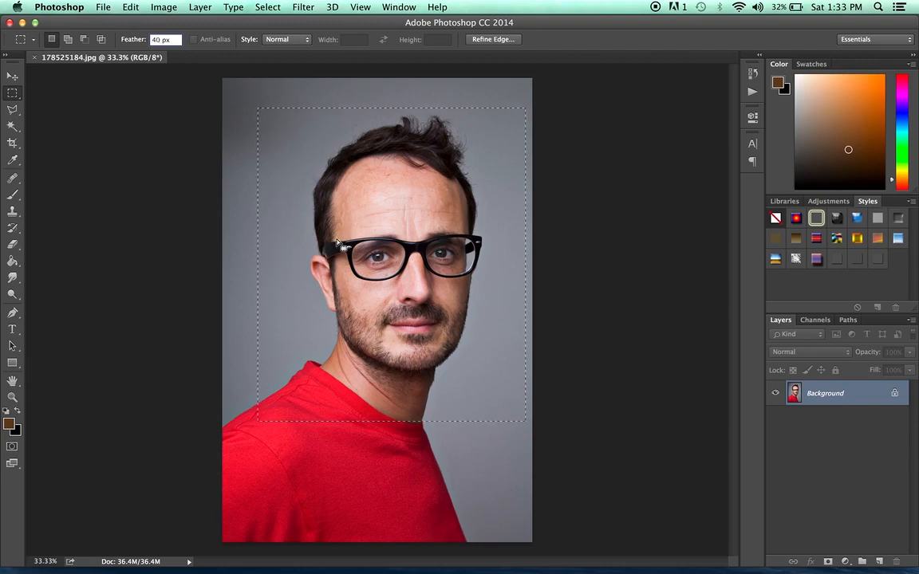
click(131, 7)
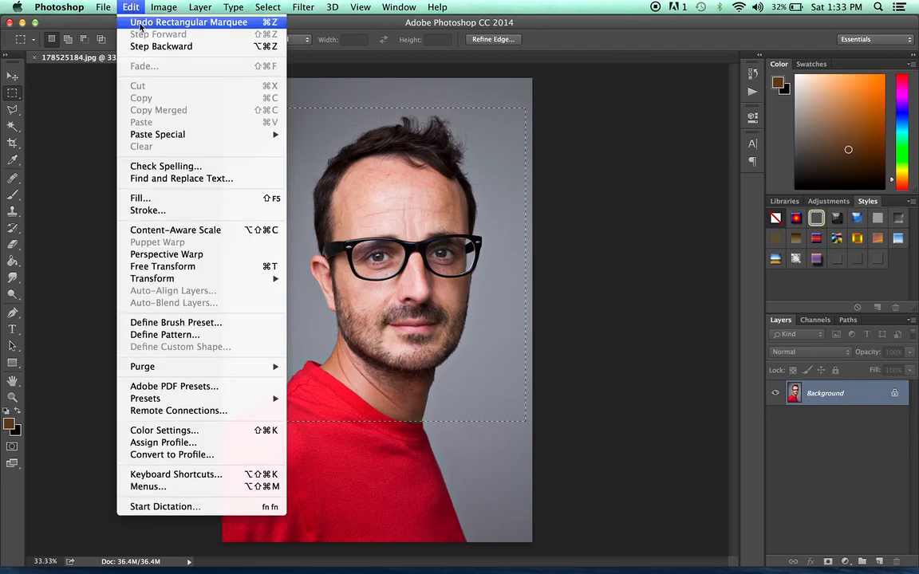
click(309, 110)
drag(257, 102, 485, 319)
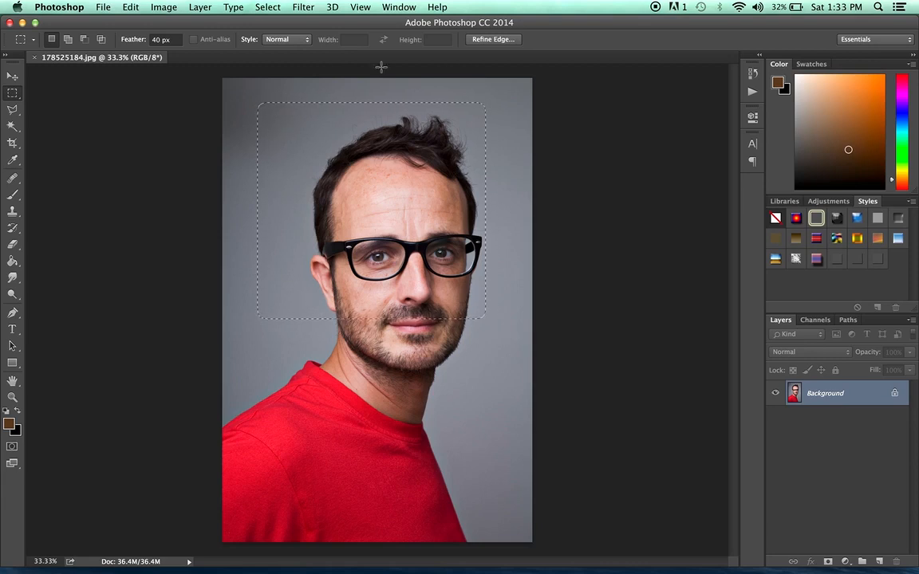
- Copy the feathered selection and paste it into a new clipboard-sized document
click(129, 7)
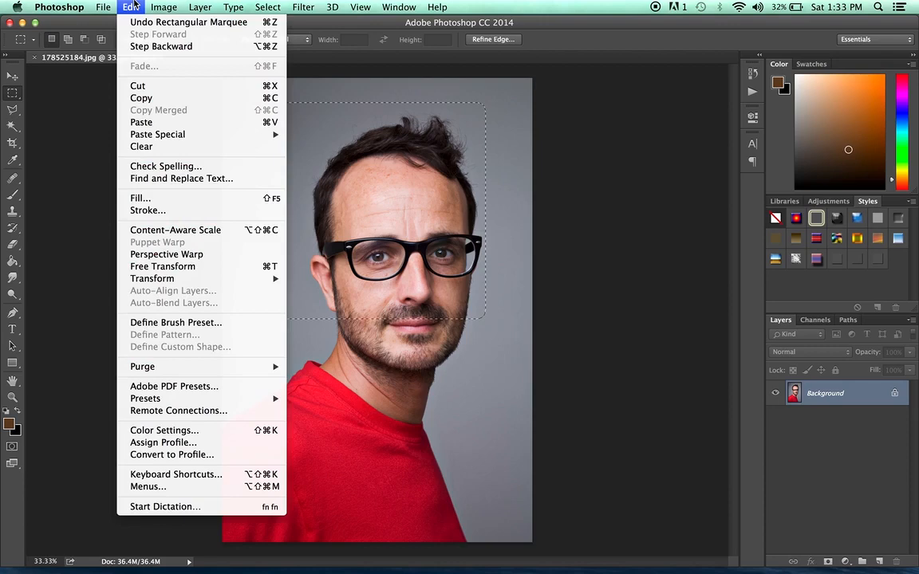
click(151, 96)
click(102, 7)
click(112, 23)
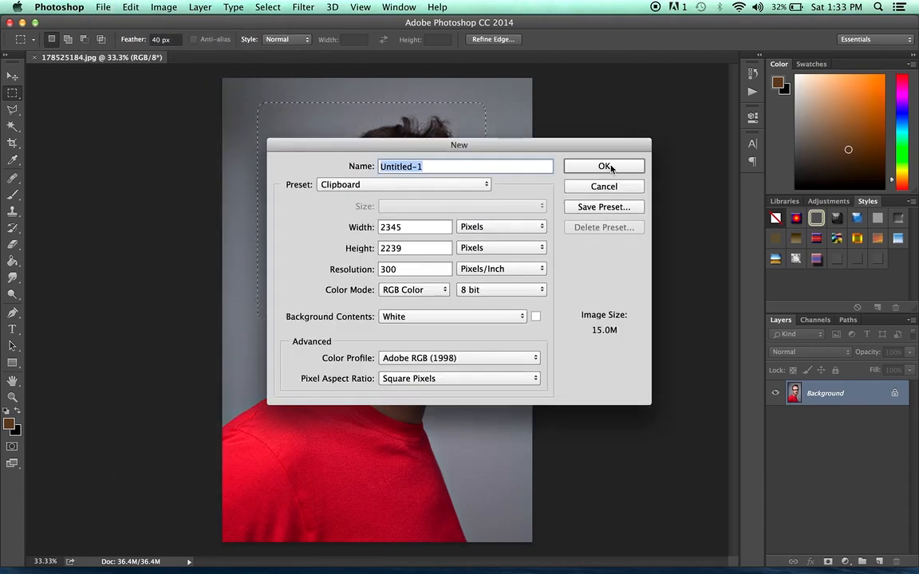
click(609, 166)
key(super+v)
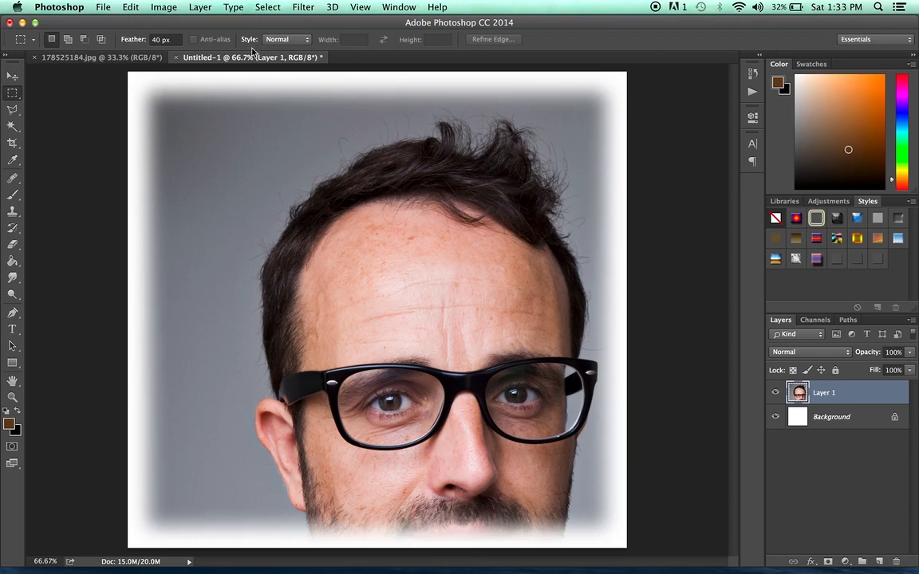
- Close the pasted document without saving and deselect in the portrait
click(176, 59)
click(444, 212)
click(307, 114)
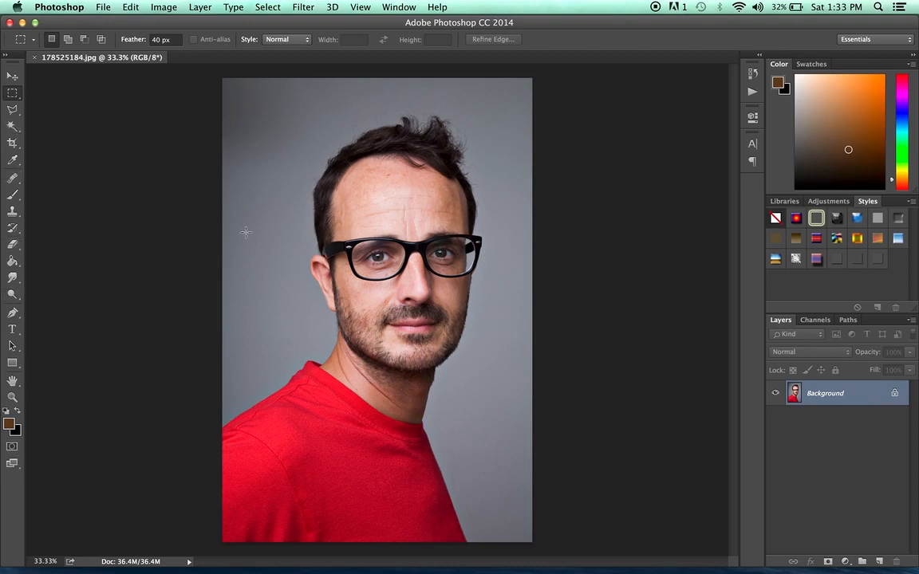
- Set Feather back to 0 px and draw a rectangle around the head and shoulders
click(161, 39)
text(0)
key(Return)
drag(264, 126, 476, 361)
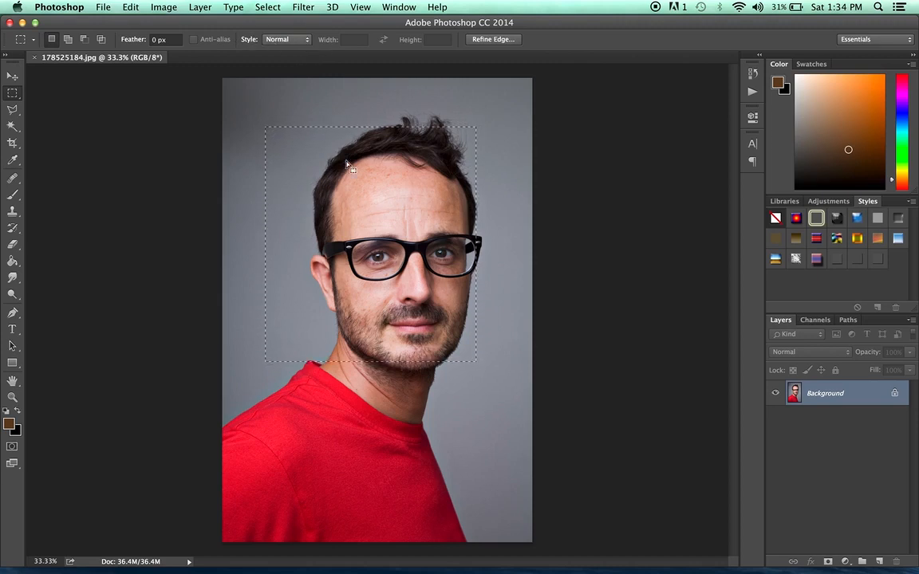
- Set the marquee Style to Fixed Ratio and draw a square selection in the upper-left background
click(287, 39)
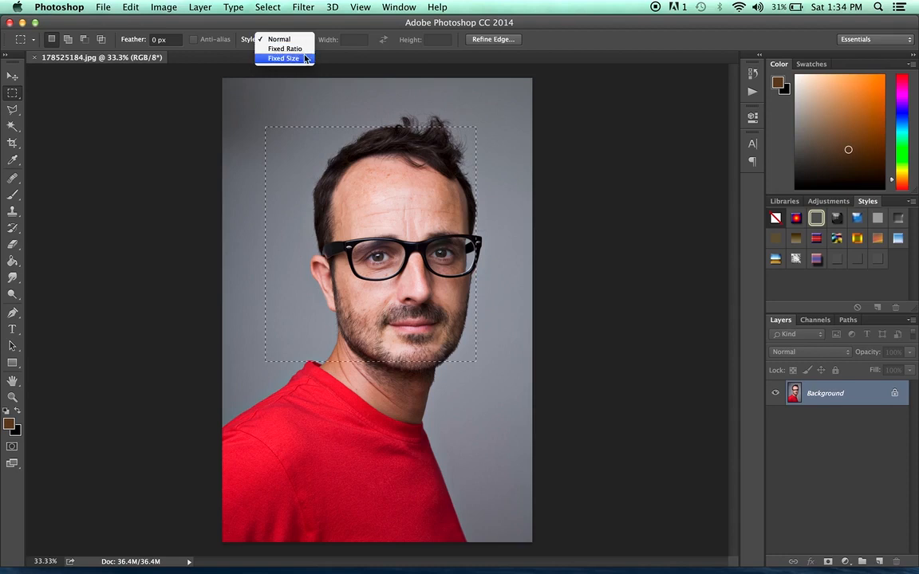
click(307, 49)
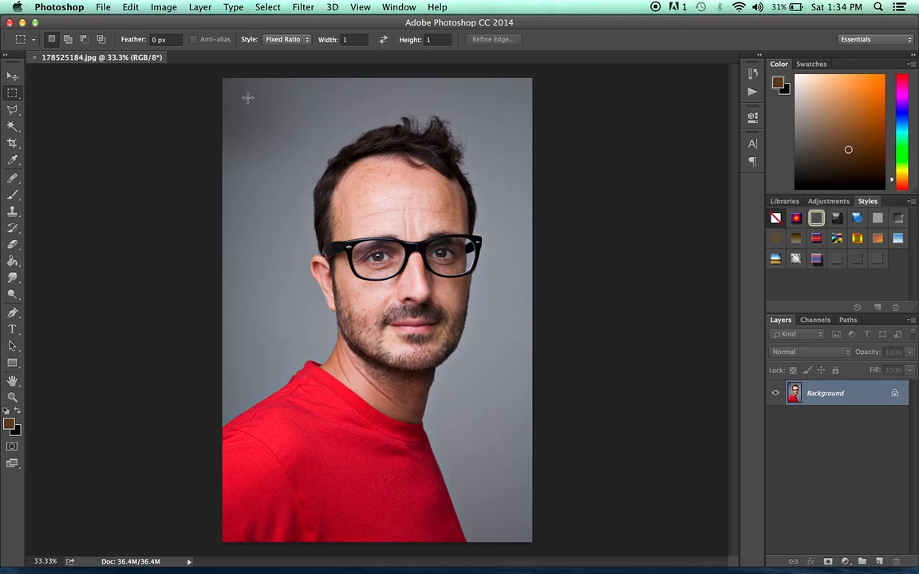
drag(249, 100, 275, 134)
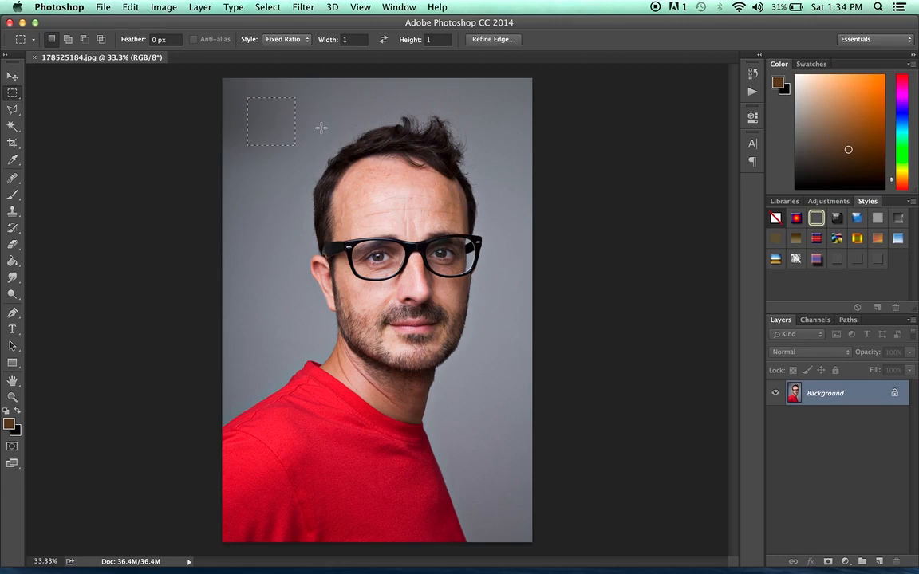
- Set the ratio width to 5 and draw a wide 5:1 selection across the top of the image
click(330, 40)
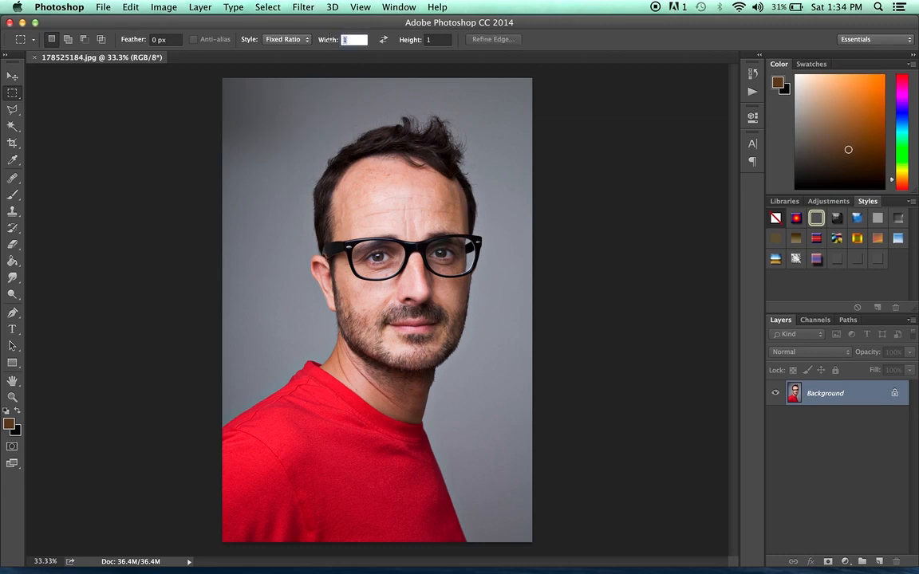
text(5)
drag(244, 106, 479, 184)
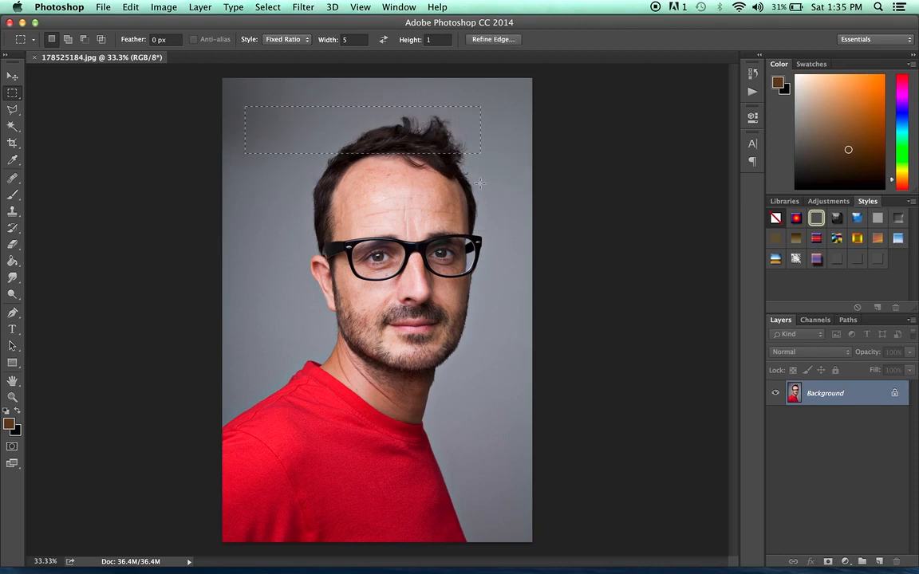
- Redraw the 5:1 selection larger across the top of the background
drag(238, 93, 487, 143)
click(279, 133)
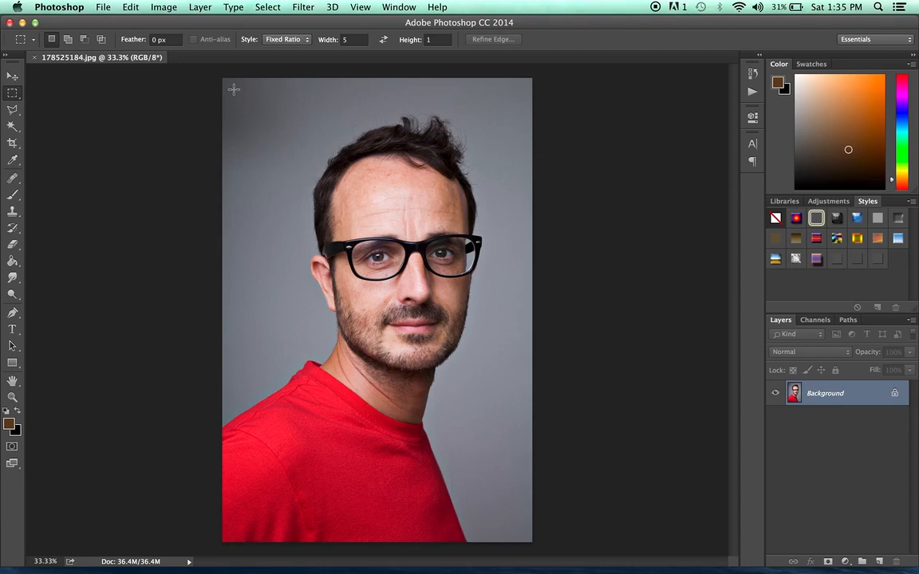
drag(234, 89, 514, 225)
- Set the ratio width back to 1 and deselect
click(350, 40)
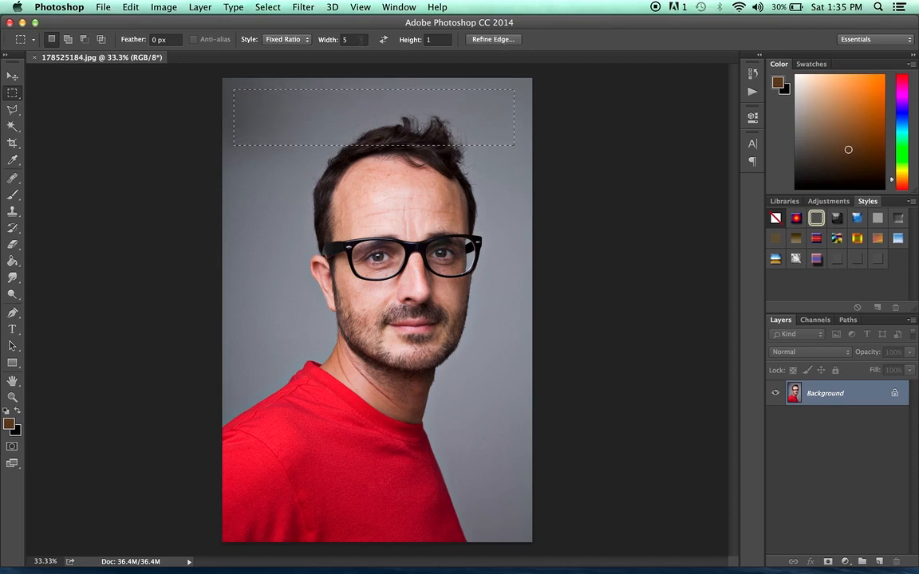
text(1)
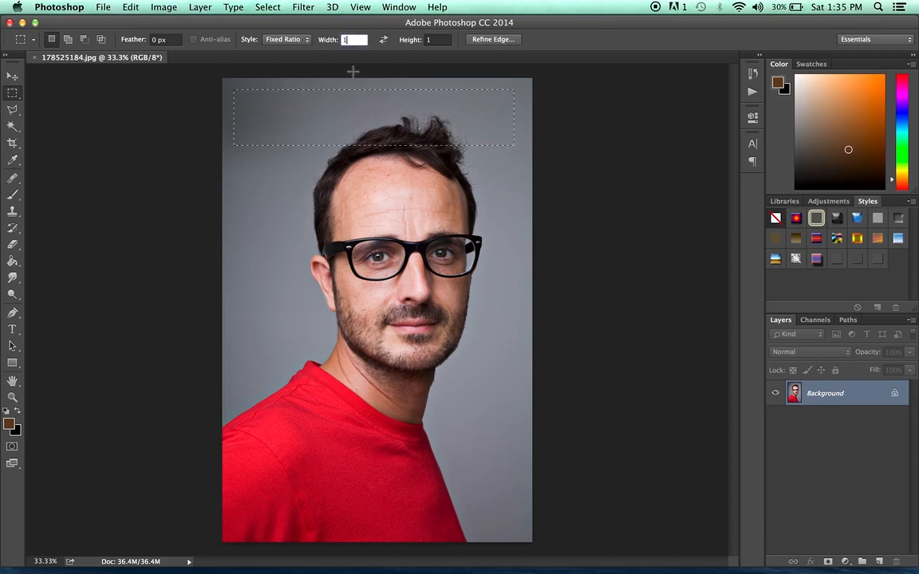
click(352, 71)
- Switch the Style to Fixed Size, set width and height to 1000 px, and place the square on the left cheek
click(308, 41)
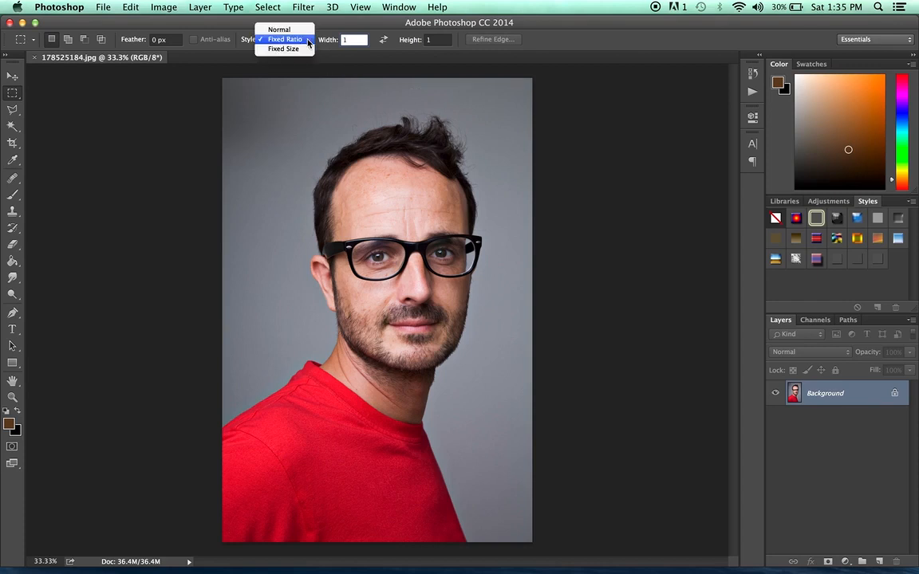
click(301, 49)
click(357, 39)
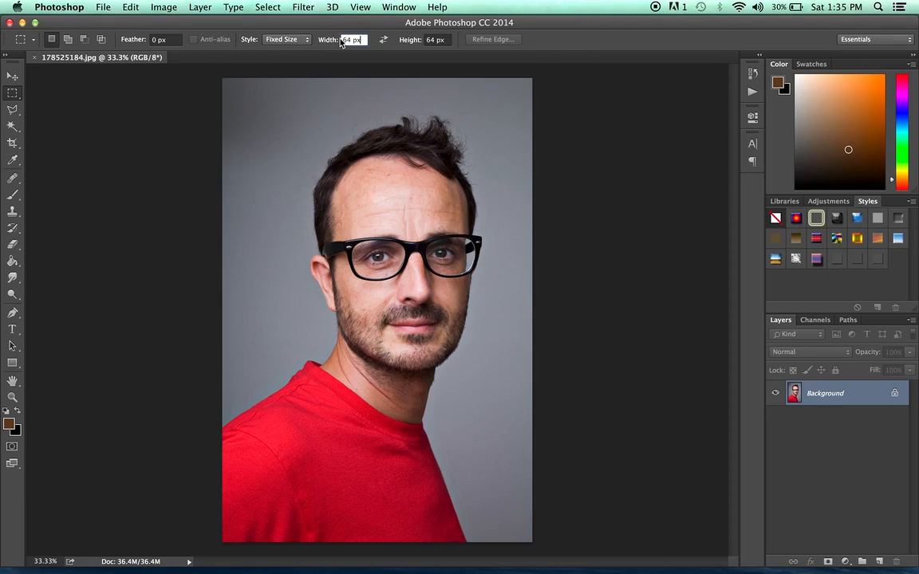
click(299, 111)
drag(352, 40, 303, 39)
text(1000)
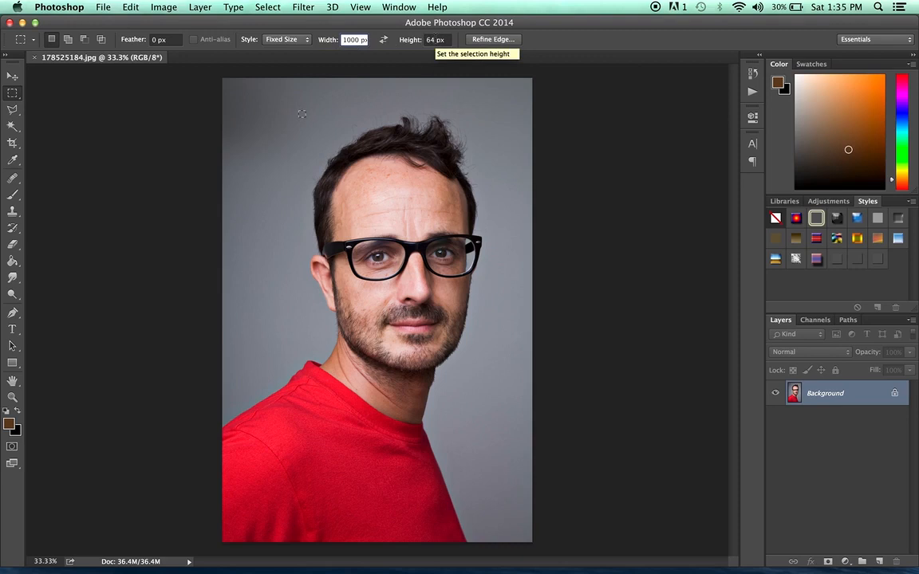
click(437, 40)
text(1)
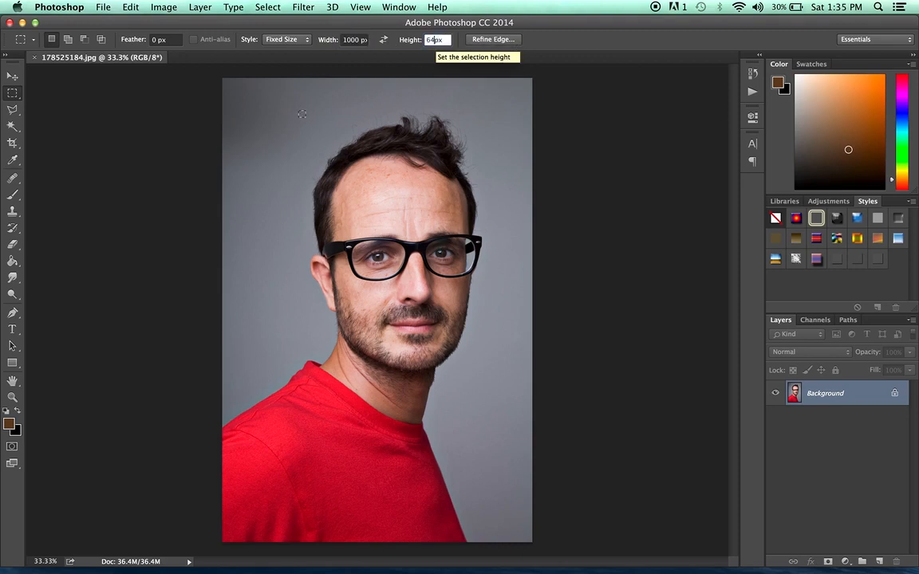
text(000)
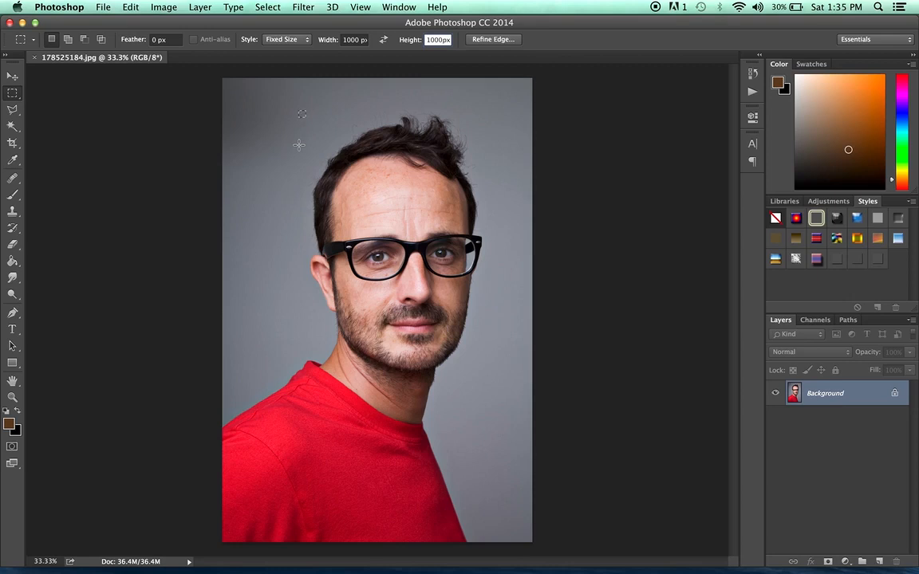
click(348, 218)
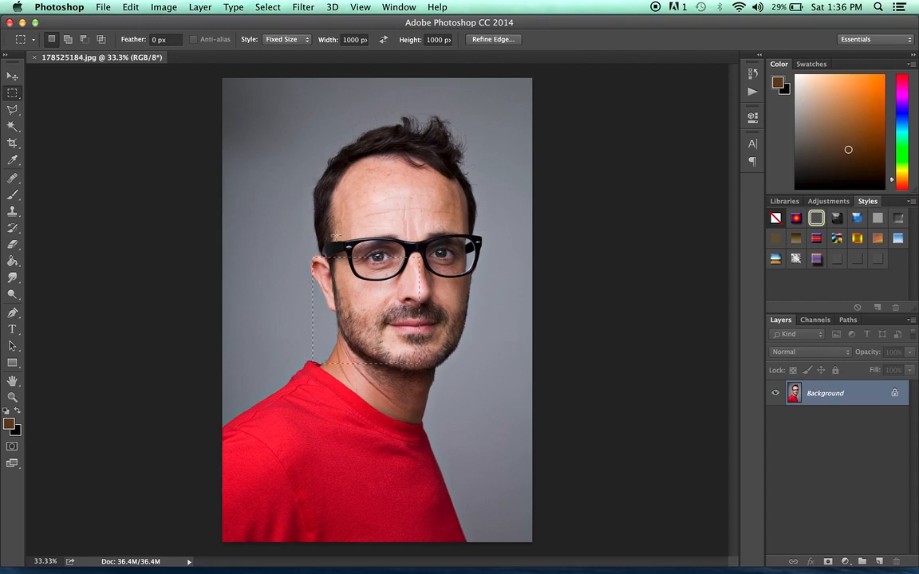
- Open Refine Edge and browse its view modes, settling on On White
click(497, 40)
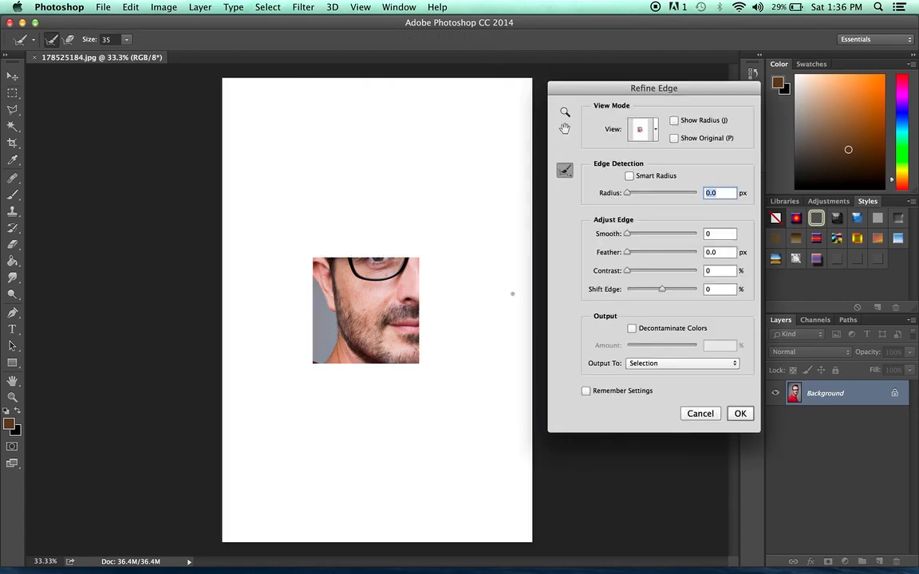
click(655, 130)
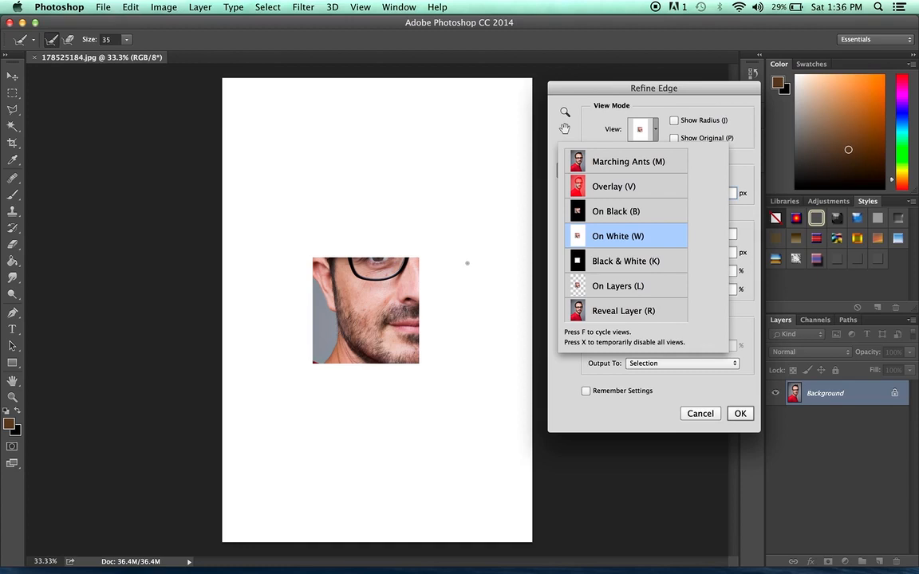
click(628, 164)
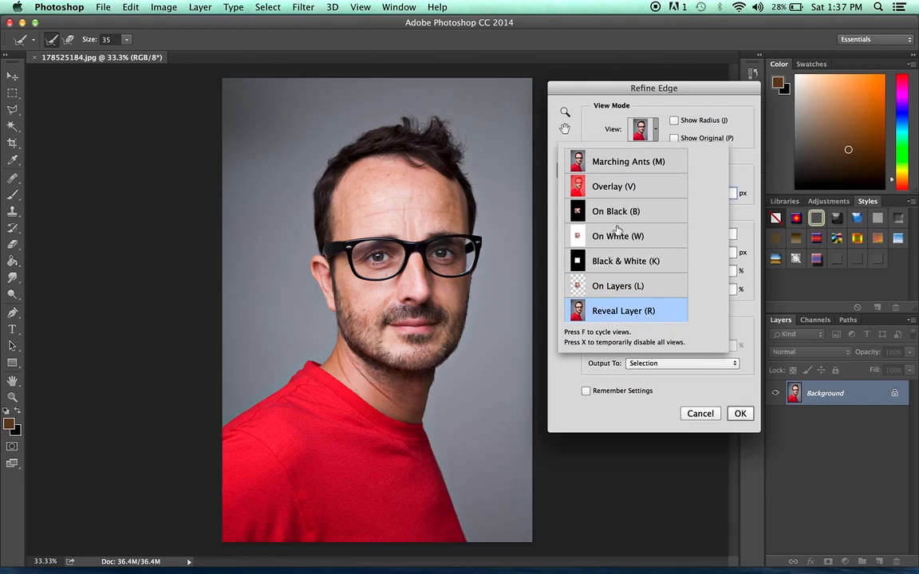
click(618, 235)
click(654, 106)
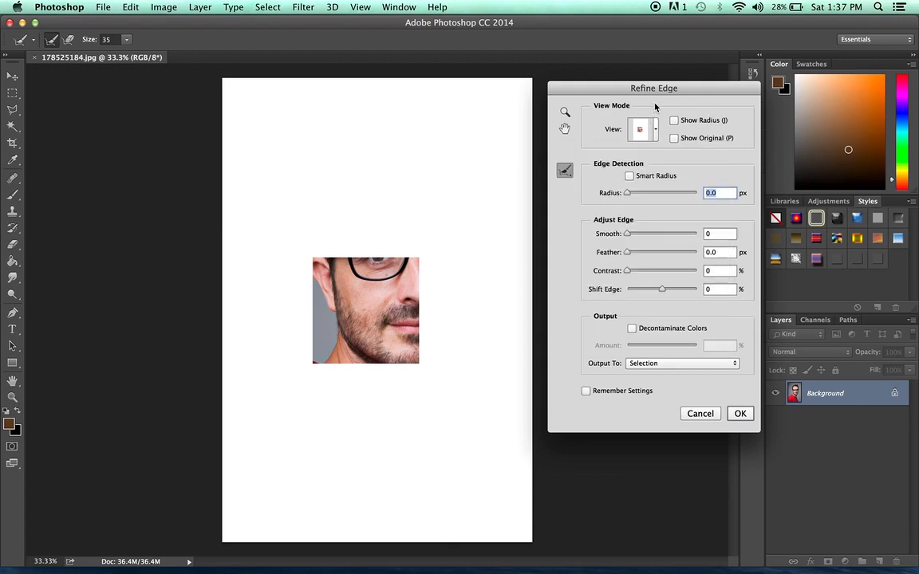
- Enable Smart Radius and set Smooth to 77
click(629, 176)
drag(626, 236, 680, 233)
- Zoom in on the selection edge to examine the smoothing, then zoom back out
key(super+plus)
key(super+plus)
key(super+plus)
key(super+plus)
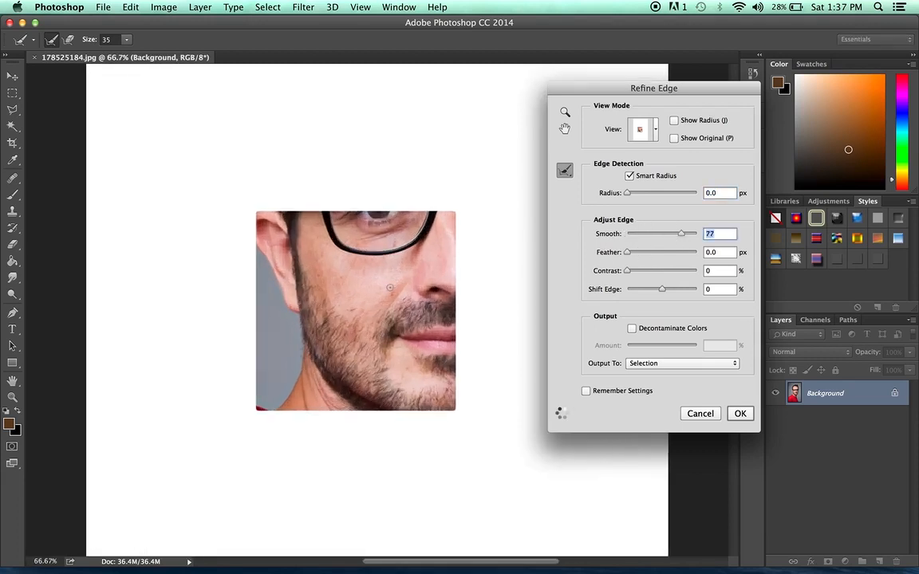
key(super+plus)
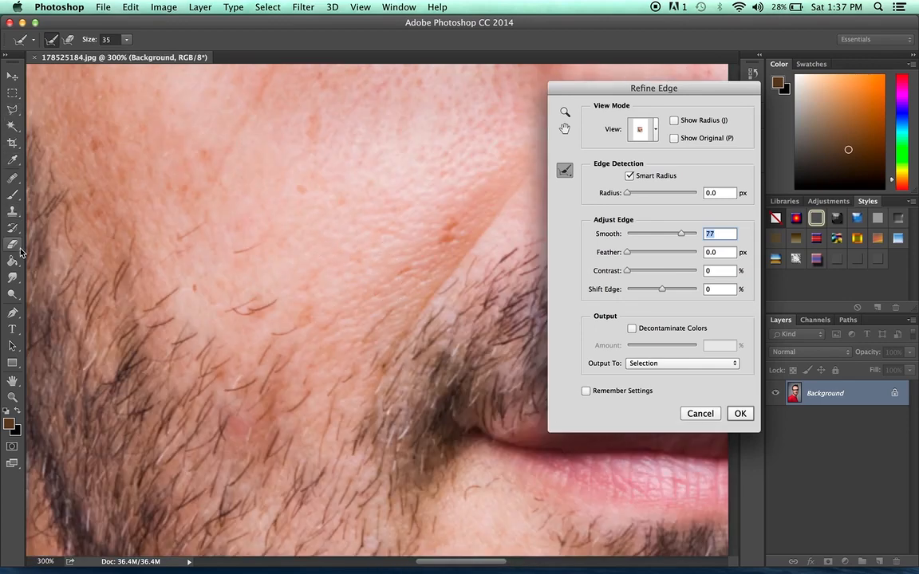
click(297, 154)
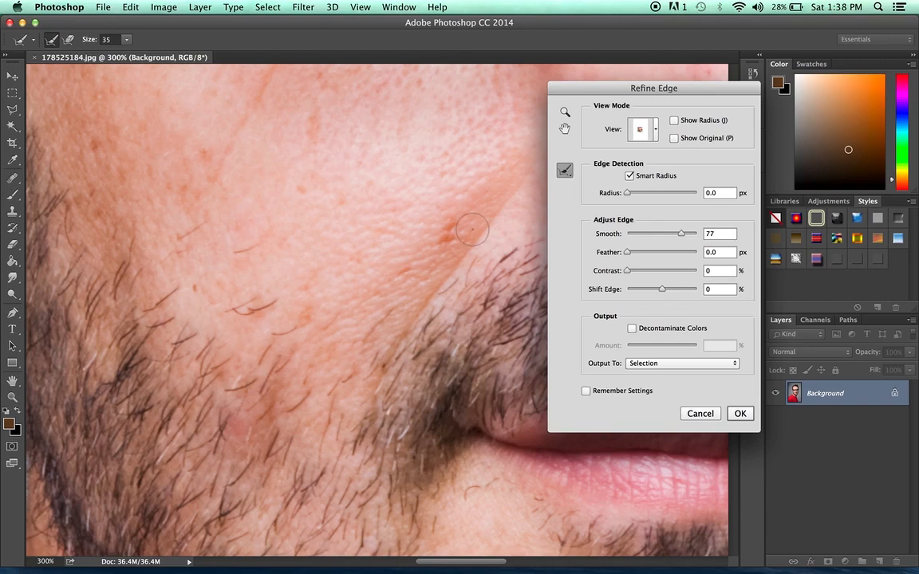
key(super+minus)
key(super+minus)
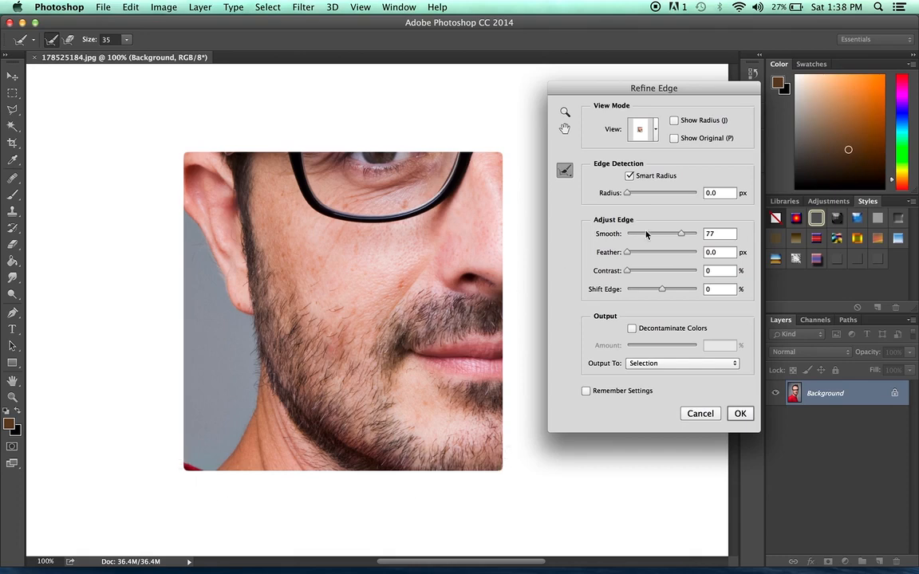
- Reset Smooth to 0 and set Feather to 98 px
drag(678, 236, 561, 238)
drag(627, 253, 680, 252)
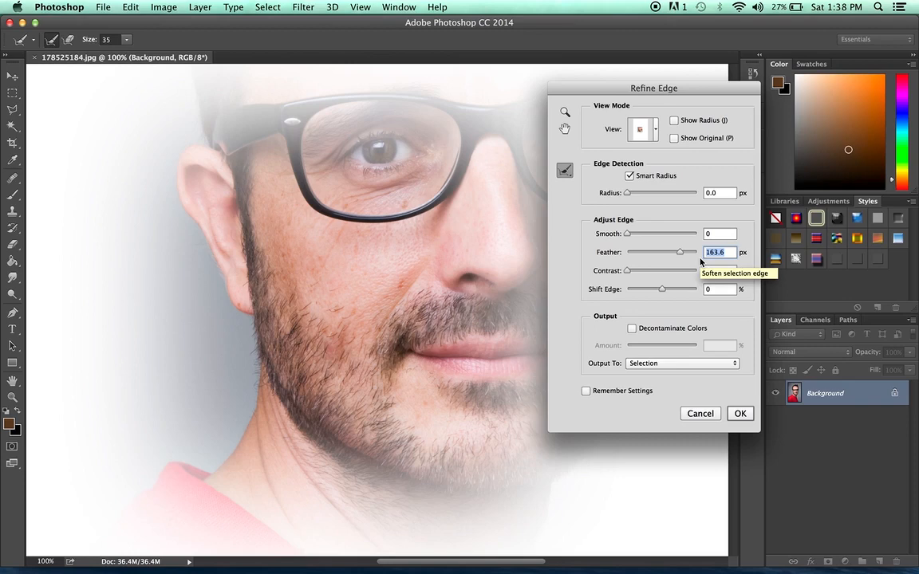
mouse_move(679, 254)
mouse_down()
mouse_move(642, 253)
mouse_move(672, 256)
mouse_up()
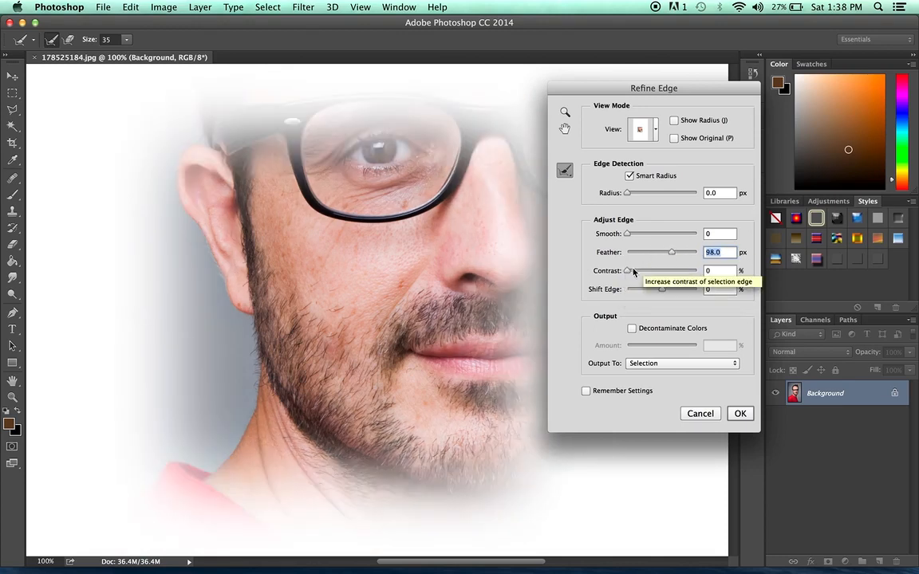
- Set Contrast to 58%
drag(633, 273, 666, 275)
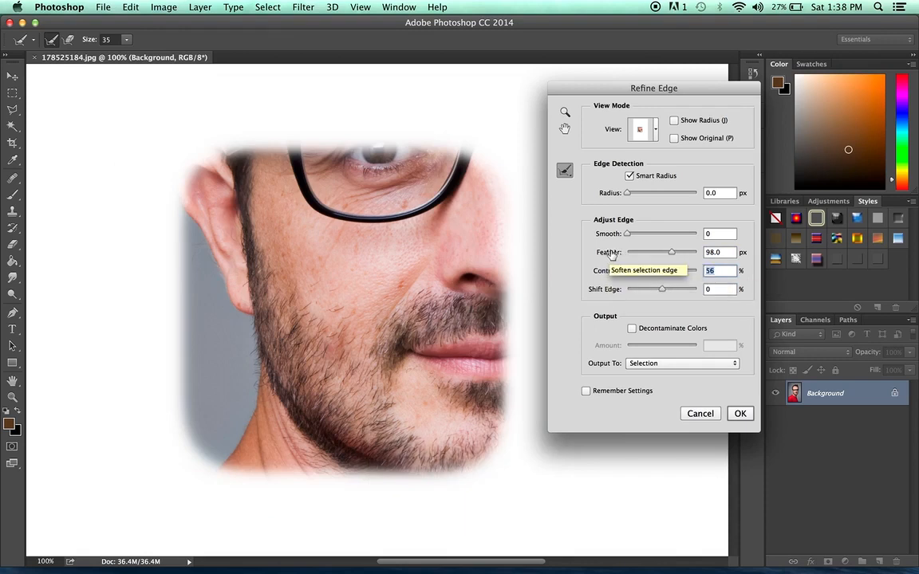
text(0)
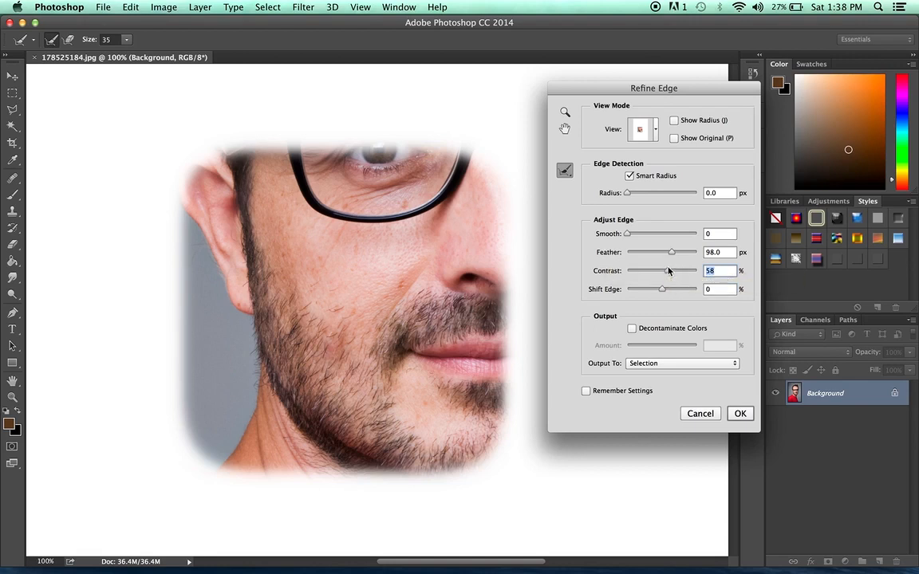
- Reset Feather to 0, set Shift Edge to -100%, and apply the Refine Edge settings
drag(668, 254, 610, 252)
drag(669, 292, 626, 292)
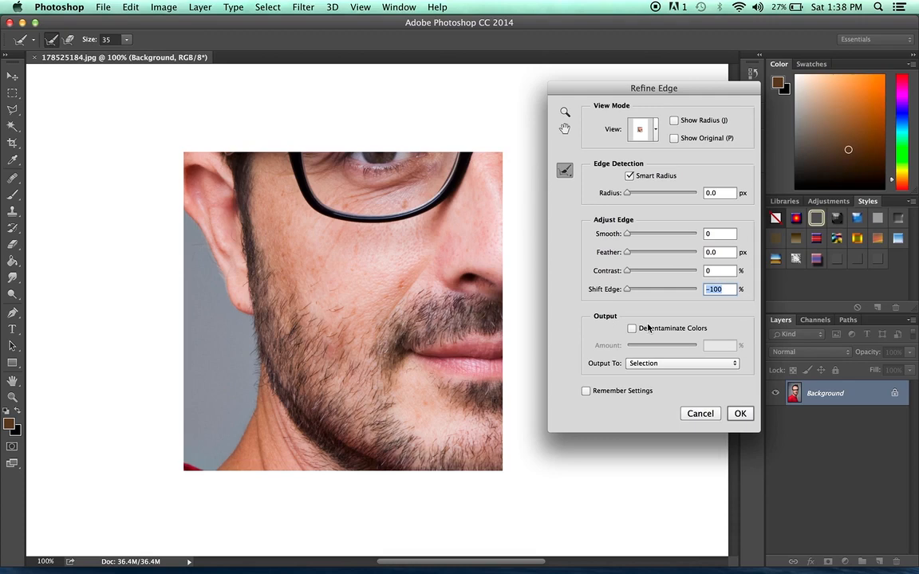
click(740, 414)
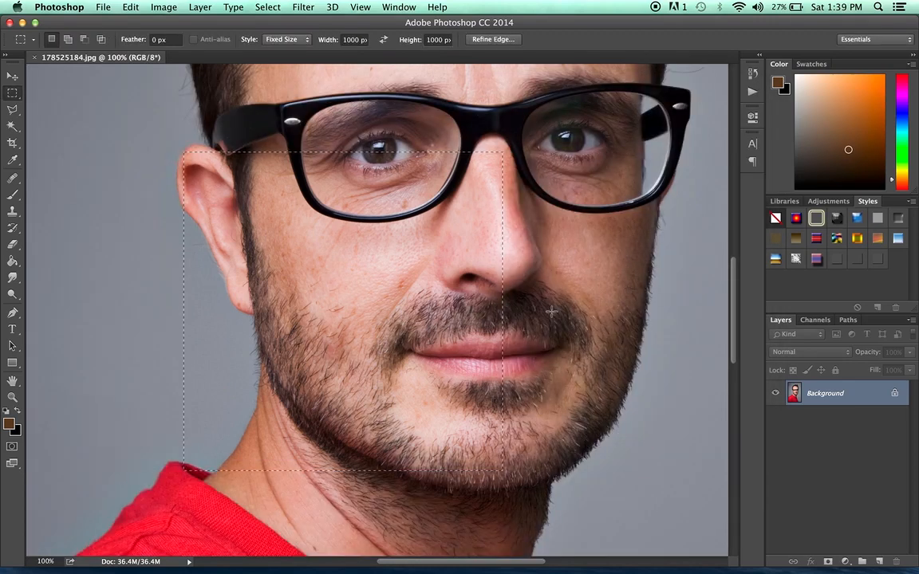